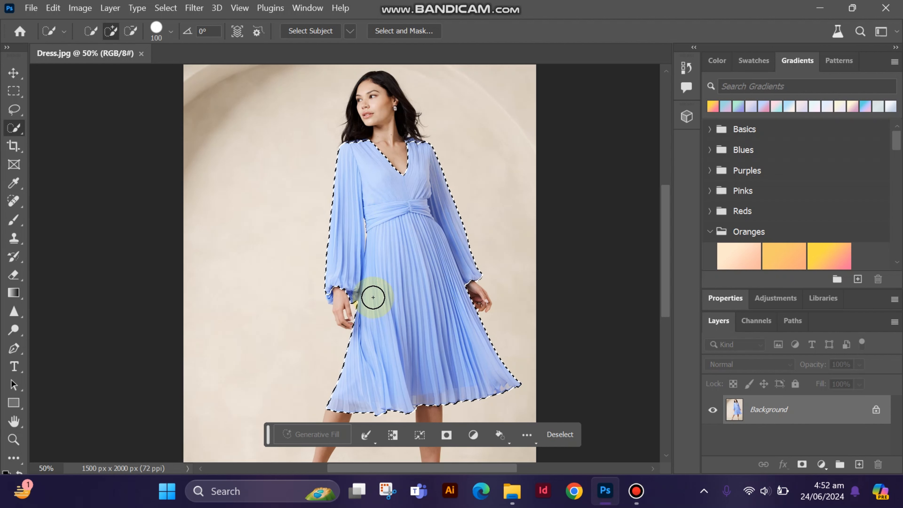
Add the missing fabric folds of the cuff at the image's left wrist to the dress selection with the Quick Selection tool
click(20, 443)
click(374, 282)
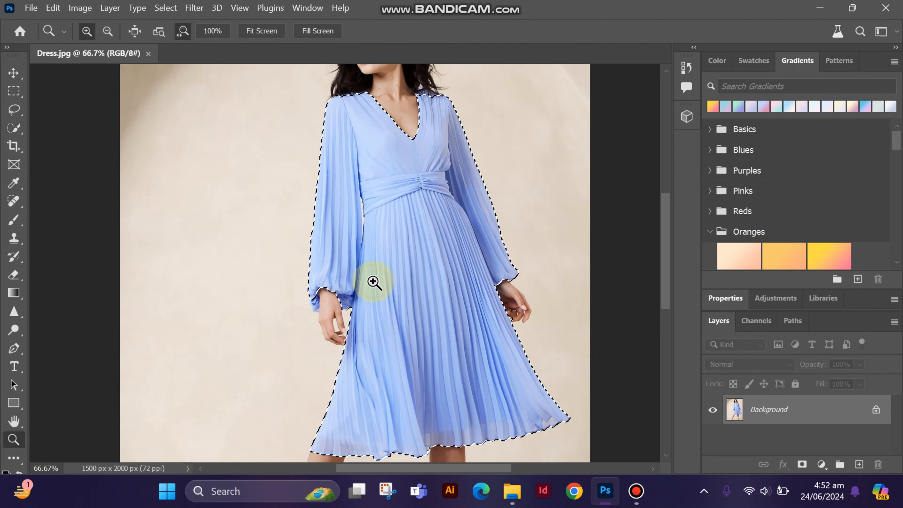
click(307, 282)
click(288, 282)
click(287, 282)
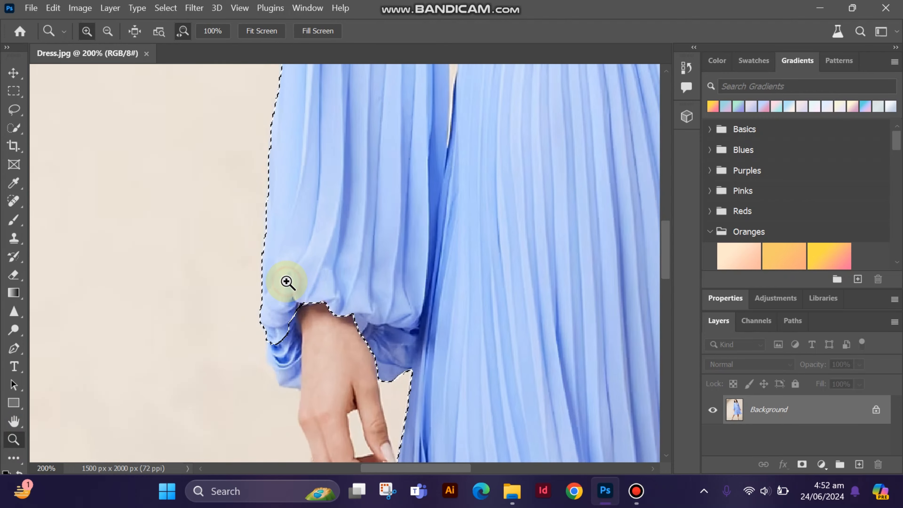
click(13, 110)
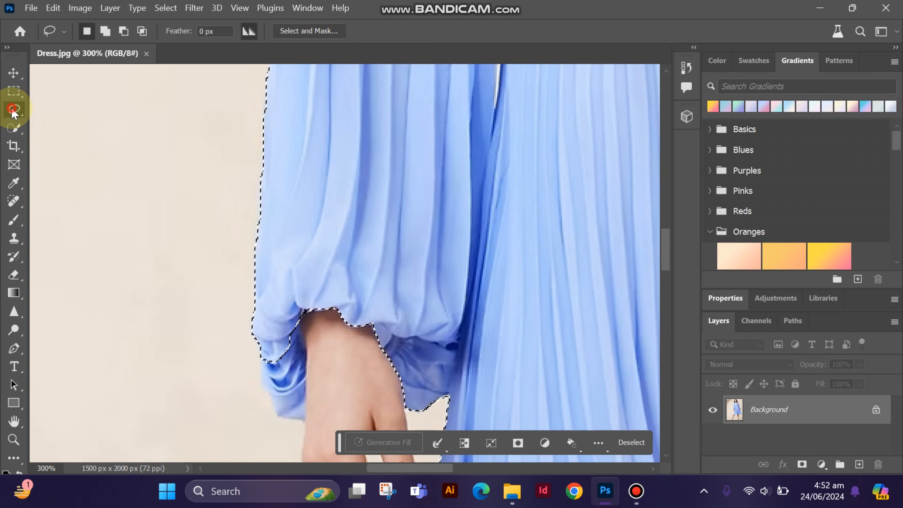
mouse_move(309, 320)
mouse_down()
mouse_move(332, 345)
mouse_move(303, 329)
mouse_up()
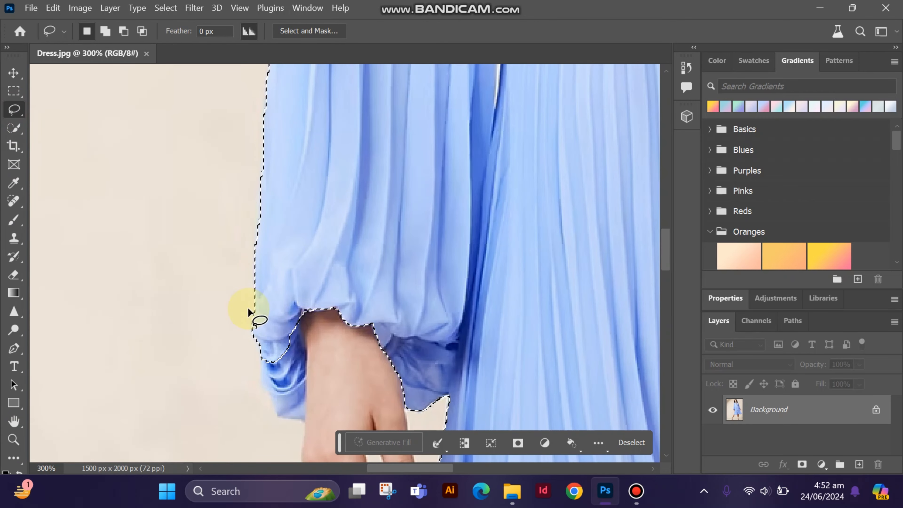
click(14, 128)
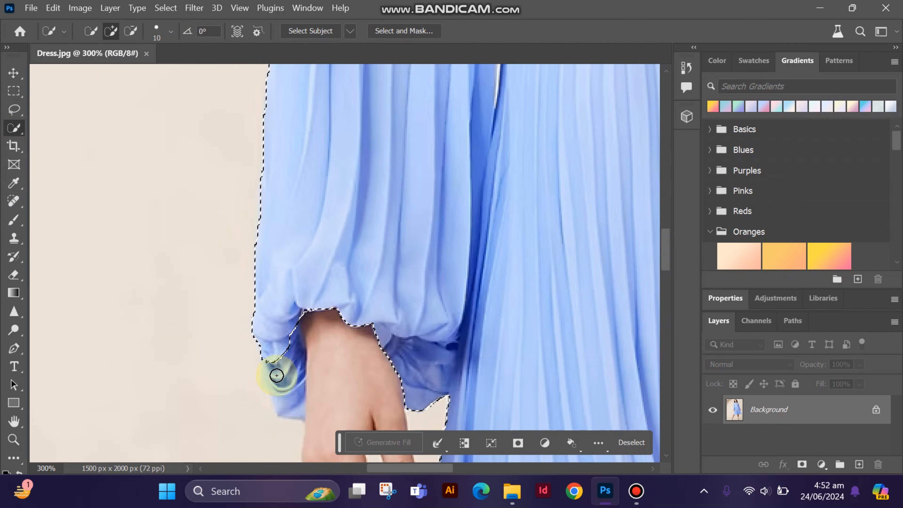
scroll(274, 382, up, 10)
key(z)
click(434, 236)
key(w)
drag(301, 244, 530, 190)
Extend the dress selection along the neckline and up over the image's right shoulder beneath the hair
scroll(503, 264, down, 5)
drag(440, 469, 507, 472)
scroll(341, 284, up, 4)
drag(260, 352, 239, 143)
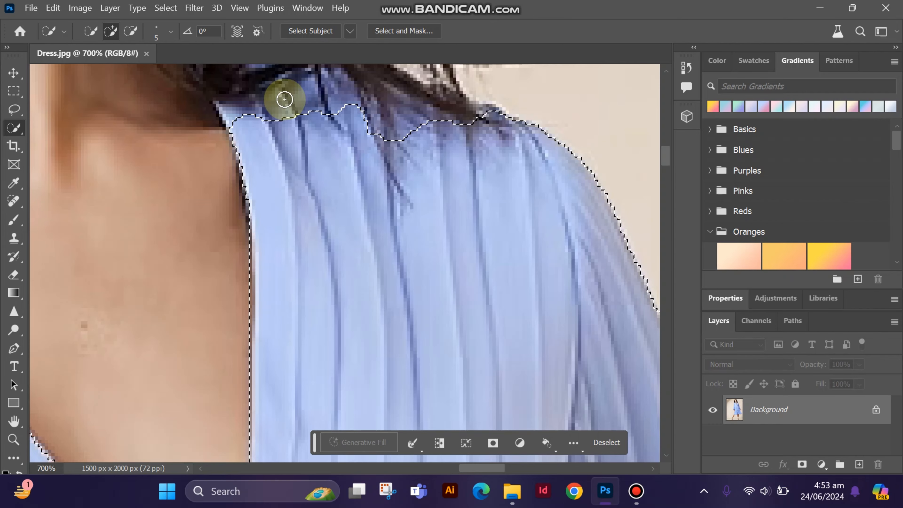
mouse_move(284, 97)
mouse_down()
mouse_move(209, 90)
mouse_move(251, 108)
mouse_move(243, 87)
mouse_up()
drag(667, 164, 668, 161)
drag(442, 153, 470, 185)
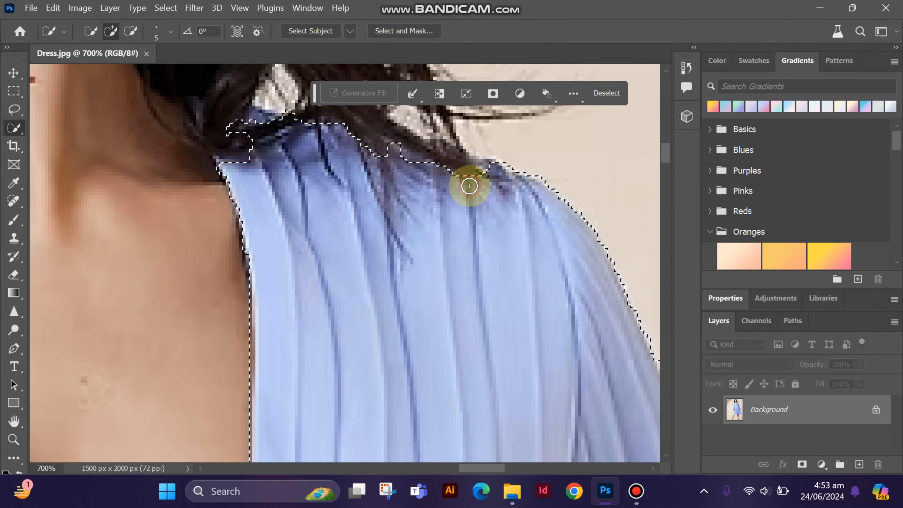
Trim the hair out of the shoulder selection and tighten its upper edge using a 2 px Quick Selection brush
drag(341, 128, 330, 129)
mouse_move(242, 129)
mouse_down()
mouse_move(262, 125)
mouse_move(248, 162)
mouse_up()
drag(312, 126, 330, 121)
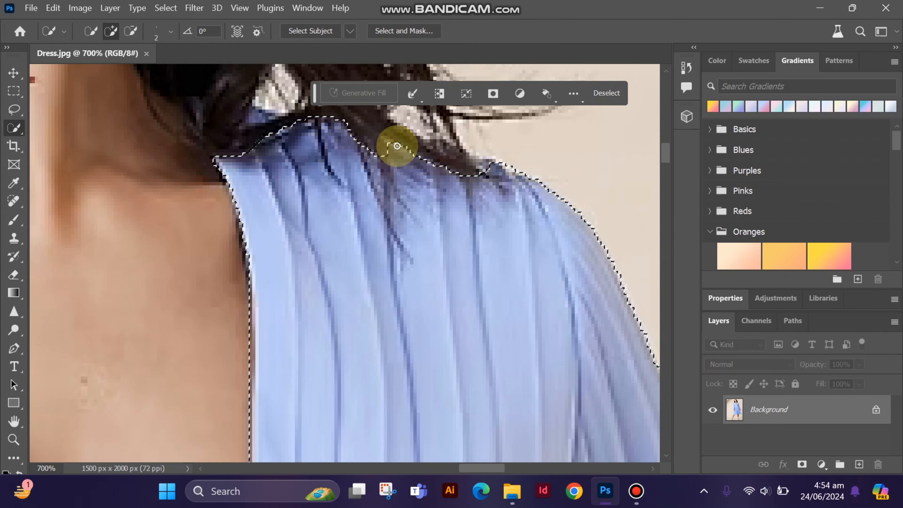
key(bracketleft)
key(bracketleft)
key(bracketleft)
mouse_move(436, 156)
mouse_down()
mouse_move(528, 172)
mouse_move(516, 175)
mouse_move(524, 178)
mouse_up()
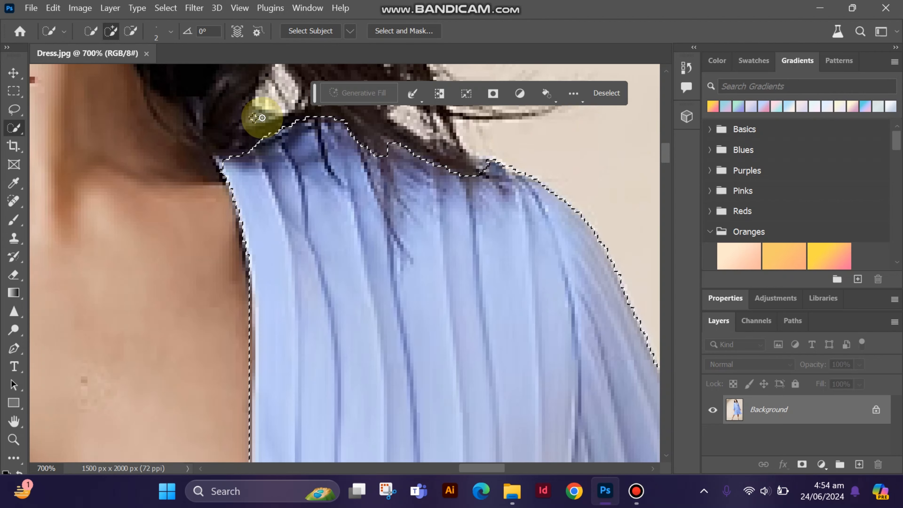
mouse_move(263, 118)
mouse_down()
mouse_move(280, 140)
mouse_move(254, 118)
mouse_up()
Refine the selection along the skirt's right edge beside the hand
drag(482, 469, 509, 468)
drag(665, 152, 665, 242)
drag(499, 468, 519, 469)
drag(666, 244, 676, 272)
mouse_move(559, 231)
mouse_down()
mouse_move(587, 286)
mouse_move(562, 245)
mouse_up()
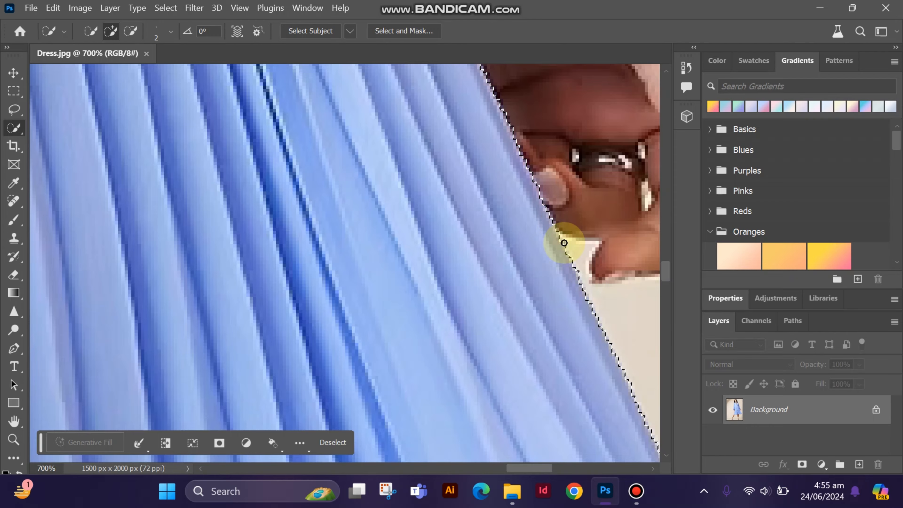
Refine the selection around the skirt's lower right corner and its jagged hem, subtracting the background
drag(665, 271, 665, 323)
drag(530, 469, 564, 469)
scroll(531, 459, right, 3)
drag(595, 320, 581, 328)
drag(523, 337, 490, 359)
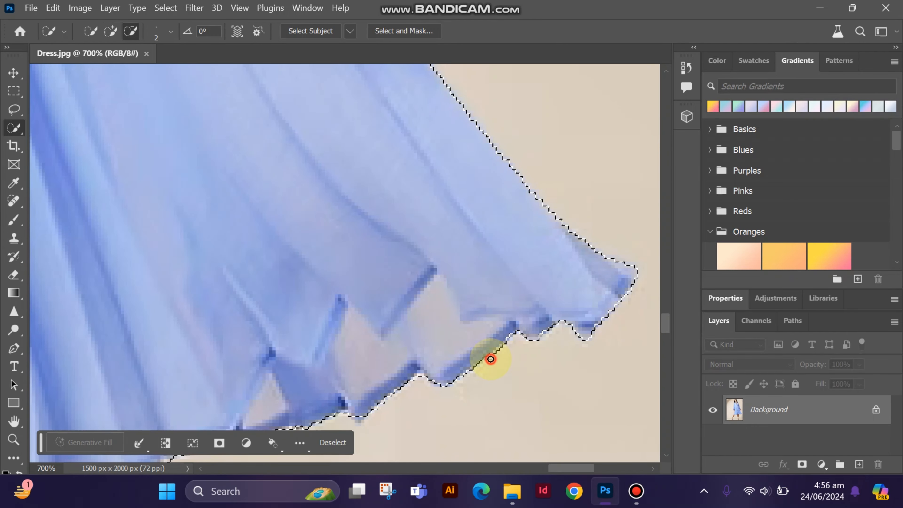
Clean up the selection along the middle of the hem, following the pleat folds with a 1 px brush
scroll(325, 288, down, 3)
drag(572, 467, 533, 467)
drag(662, 323, 662, 327)
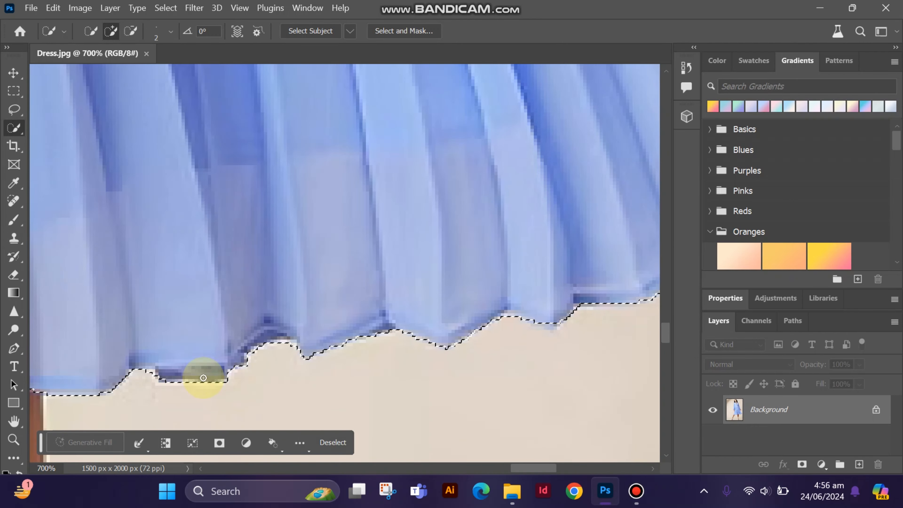
drag(533, 468, 489, 468)
scroll(462, 339, left, 3)
alt+click(466, 337)
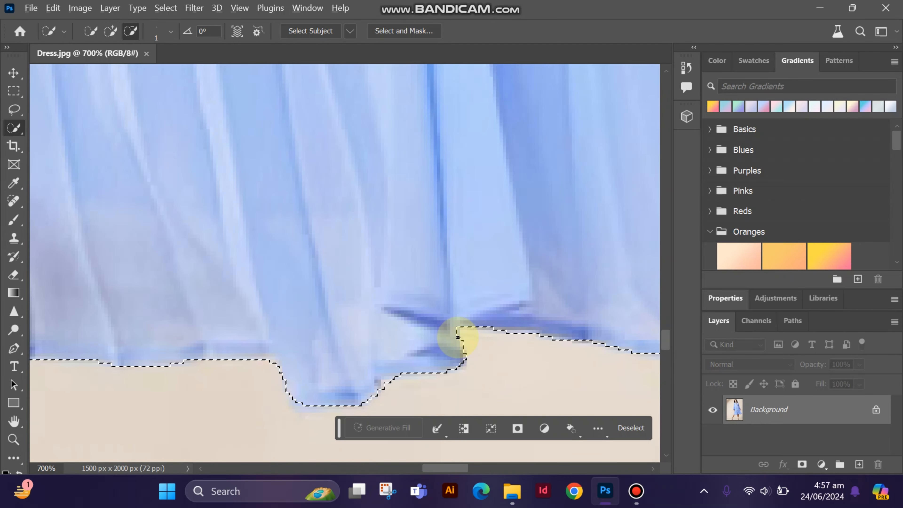
alt+click(460, 365)
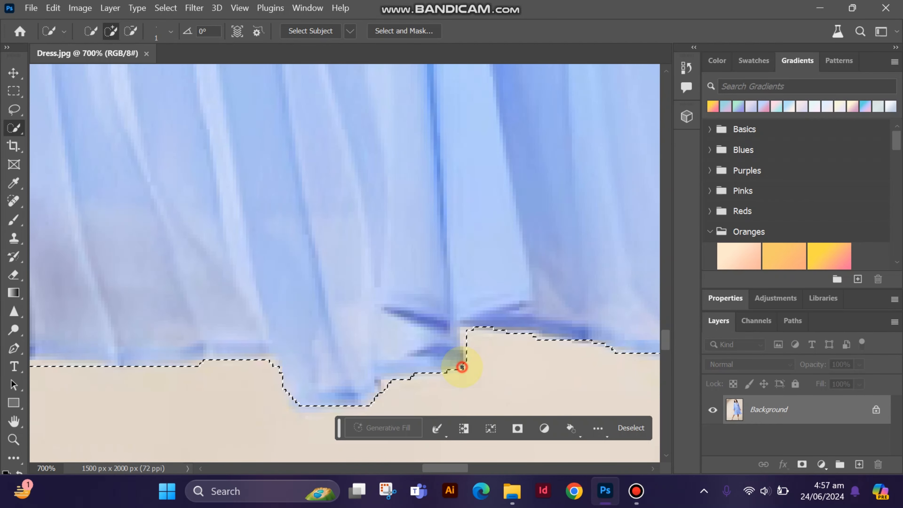
Subtract the fingertips from the selection along the skirt's left edge
scroll(465, 342, left, 5)
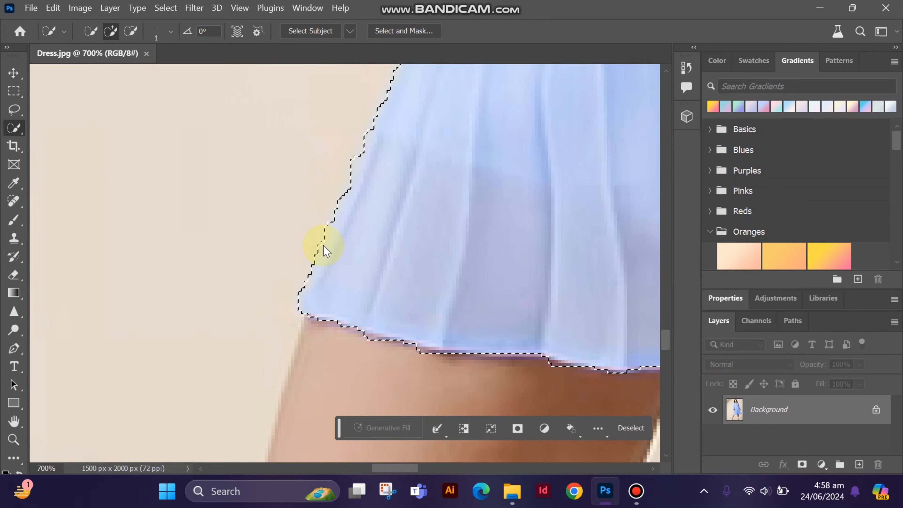
scroll(322, 242, up, 5)
scroll(290, 317, right, 3)
mouse_move(290, 317)
mouse_down()
mouse_move(287, 268)
mouse_move(296, 242)
mouse_up()
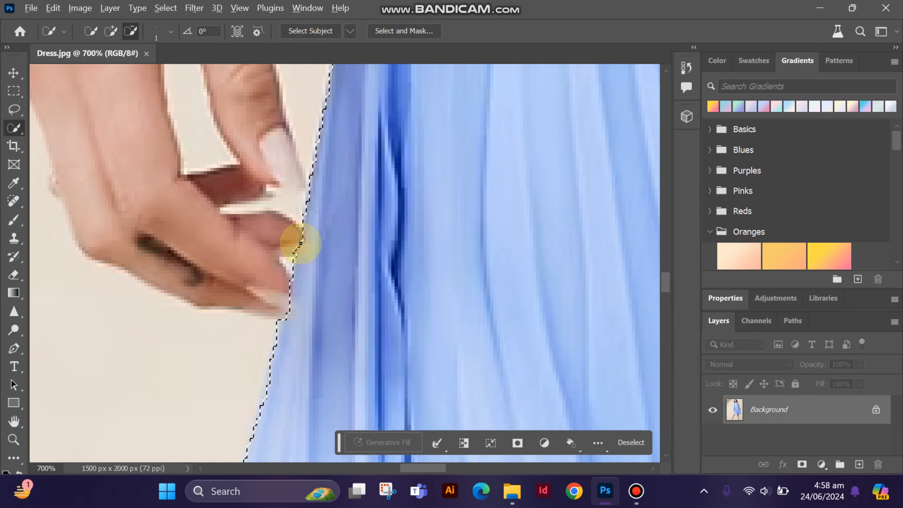
Subtract the narrow background gap between the image's left sleeve and the waist from the dress selection
click(665, 260)
drag(665, 260, 671, 218)
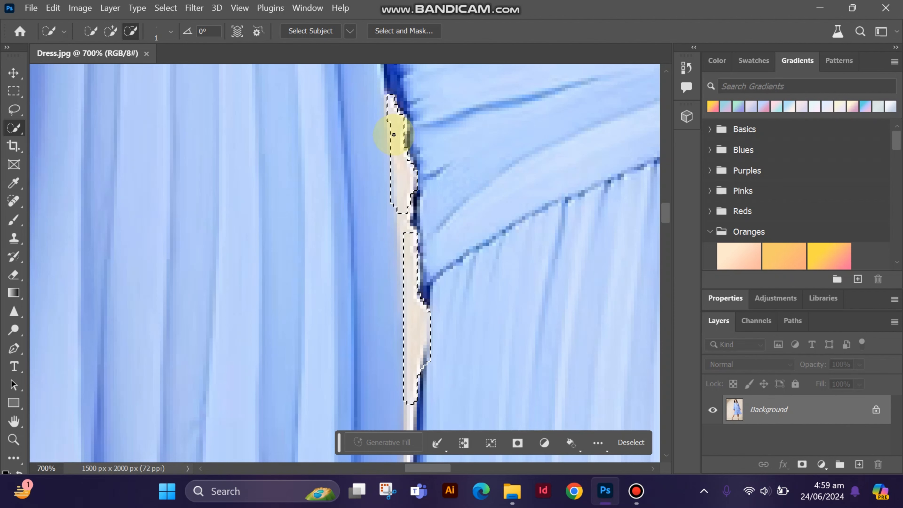
scroll(405, 208, down, 3)
mouse_move(405, 209)
mouse_down()
mouse_move(402, 328)
mouse_move(434, 155)
mouse_move(419, 311)
mouse_move(416, 191)
mouse_up()
click(14, 440)
click(412, 284)
click(413, 284)
click(412, 283)
click(413, 283)
click(13, 128)
drag(395, 277, 405, 418)
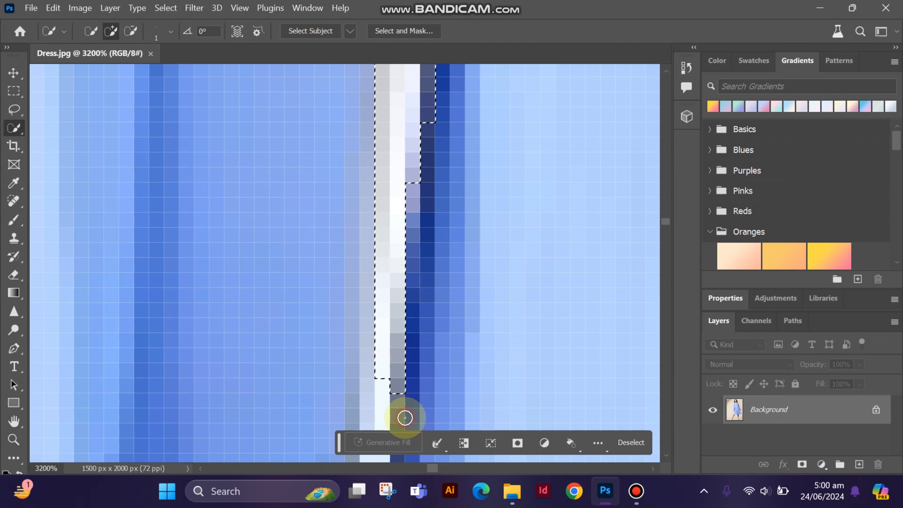
Inspect the full dress selection outline from the shoulders to the hem
click(664, 211)
click(13, 440)
alt+click(413, 323)
alt+click(413, 323)
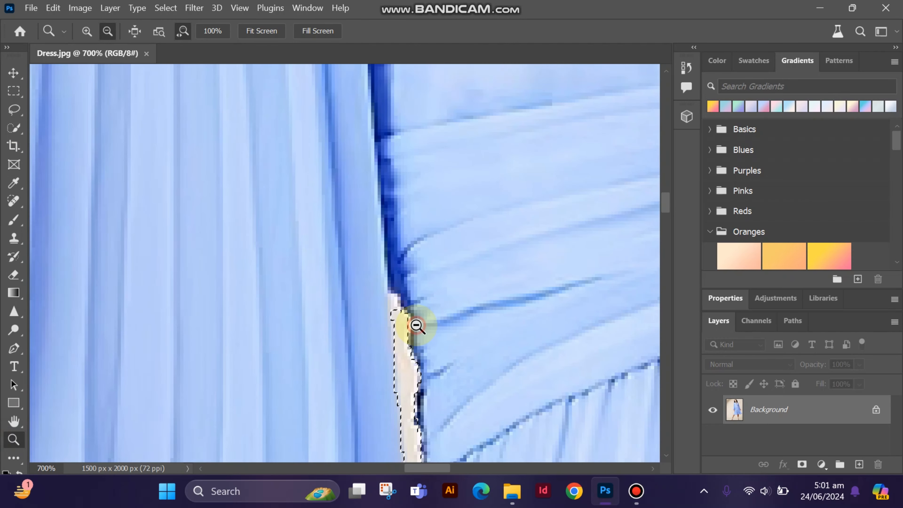
alt+click(417, 326)
alt+click(417, 326)
alt+click(414, 323)
alt+click(413, 322)
alt+click(413, 323)
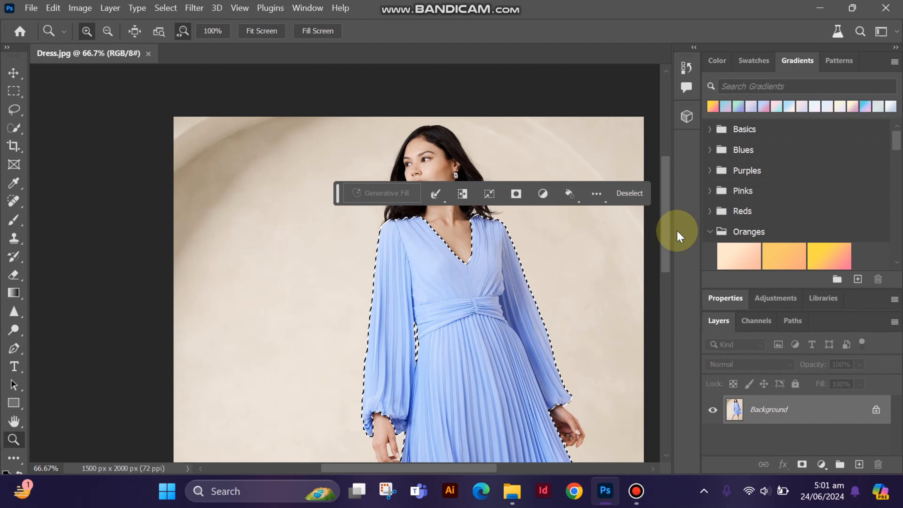
drag(667, 231, 682, 282)
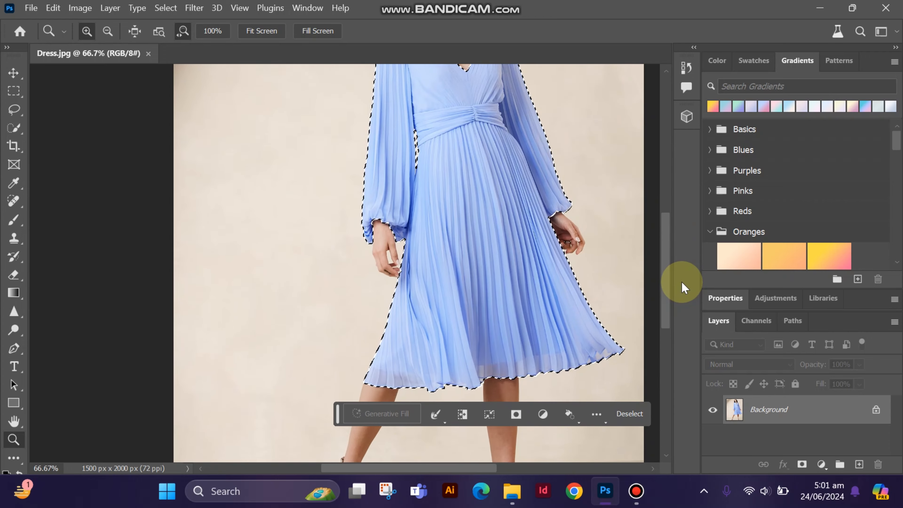
scroll(510, 383, right, 2)
Output the selected dress to a new layer through Select and Mask
click(80, 8)
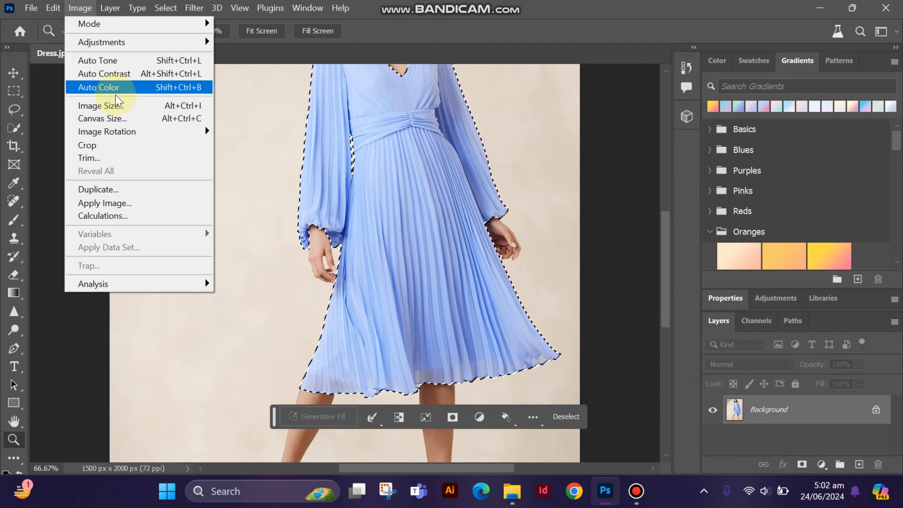
mouse_move(166, 9)
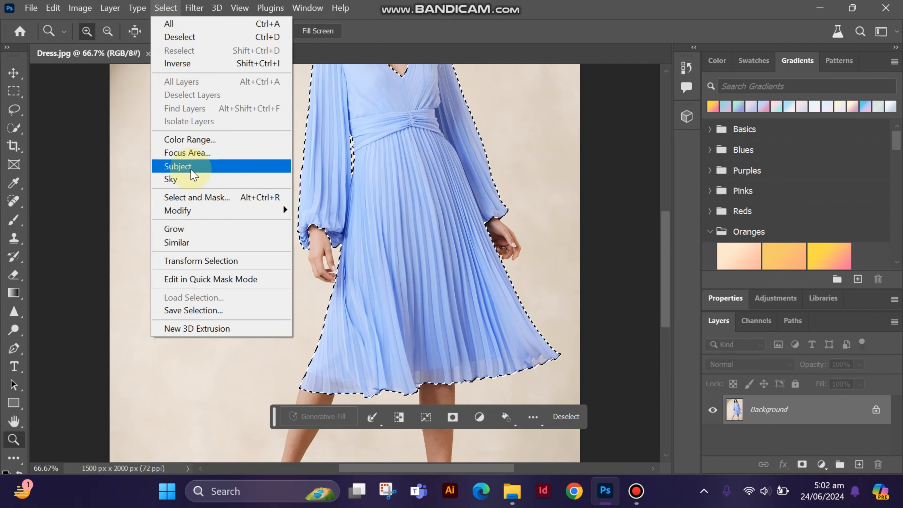
click(212, 197)
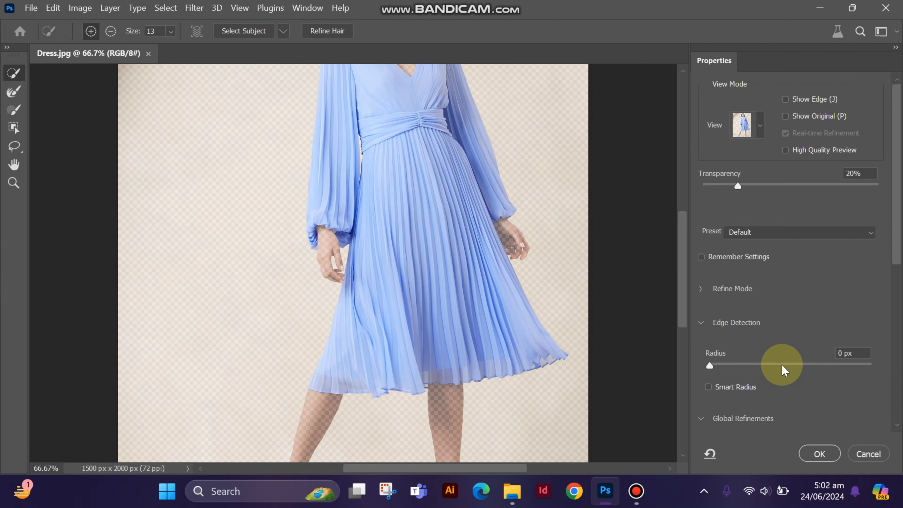
drag(897, 235, 891, 370)
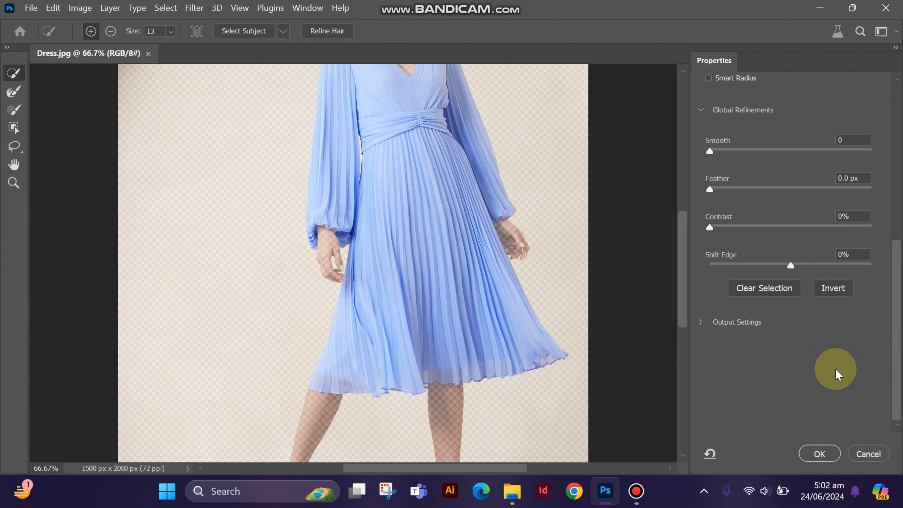
click(699, 325)
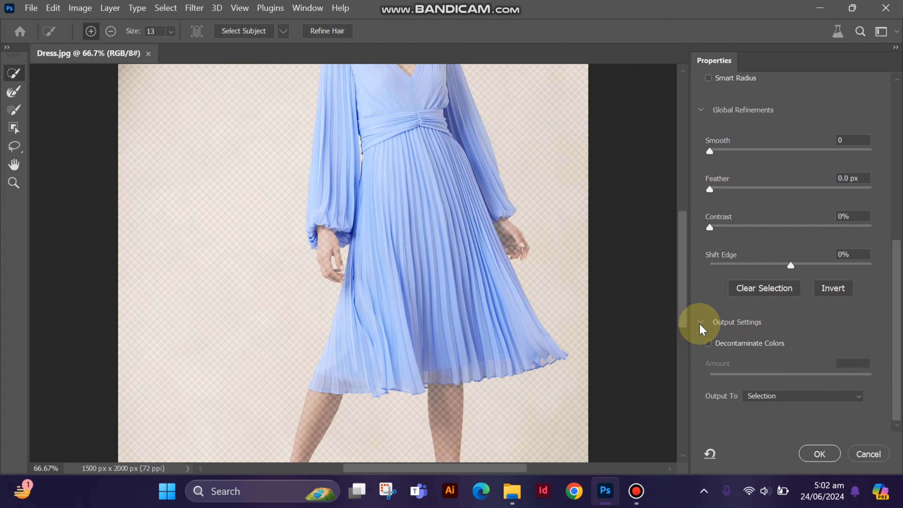
click(849, 395)
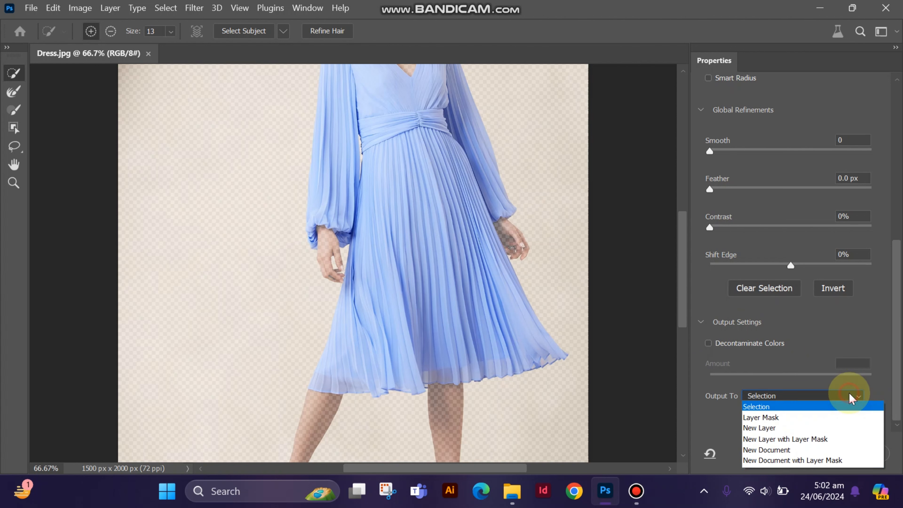
click(797, 429)
click(817, 454)
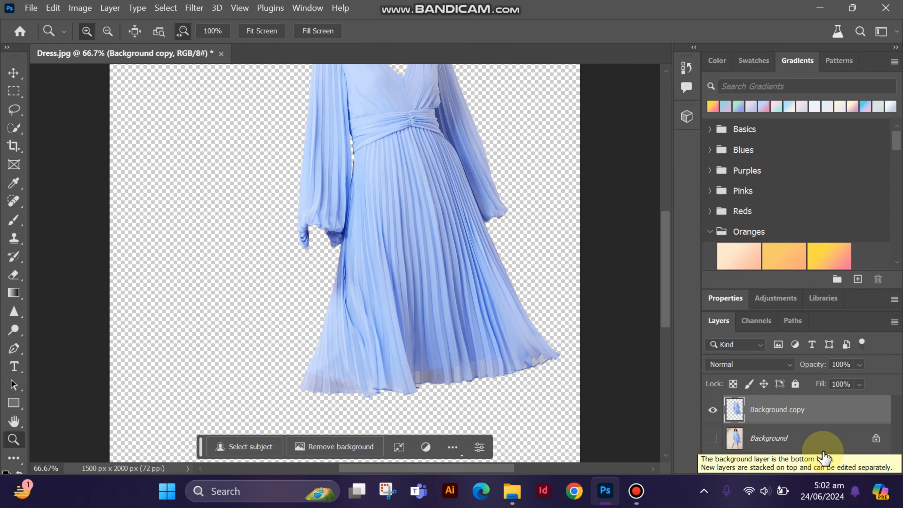
Rename the dress cut-out layer as dress and convert it to a smart object
click(771, 413)
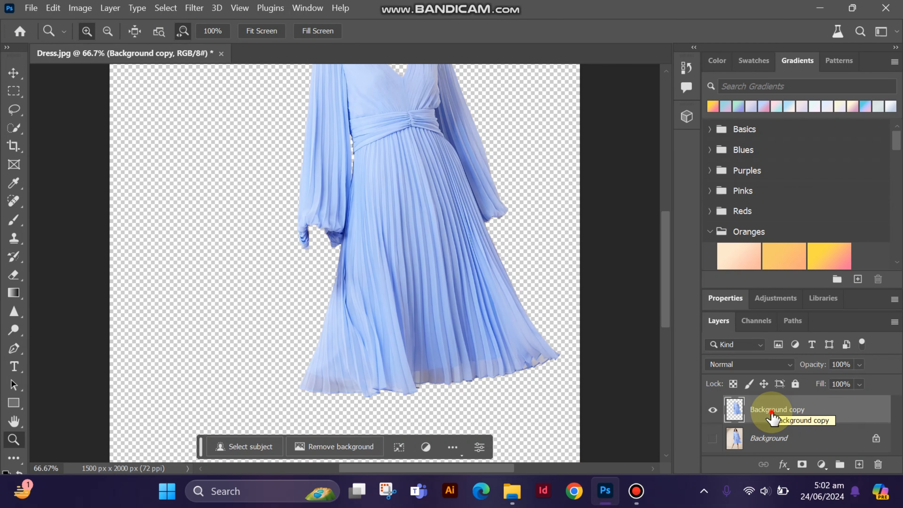
right_click(771, 412)
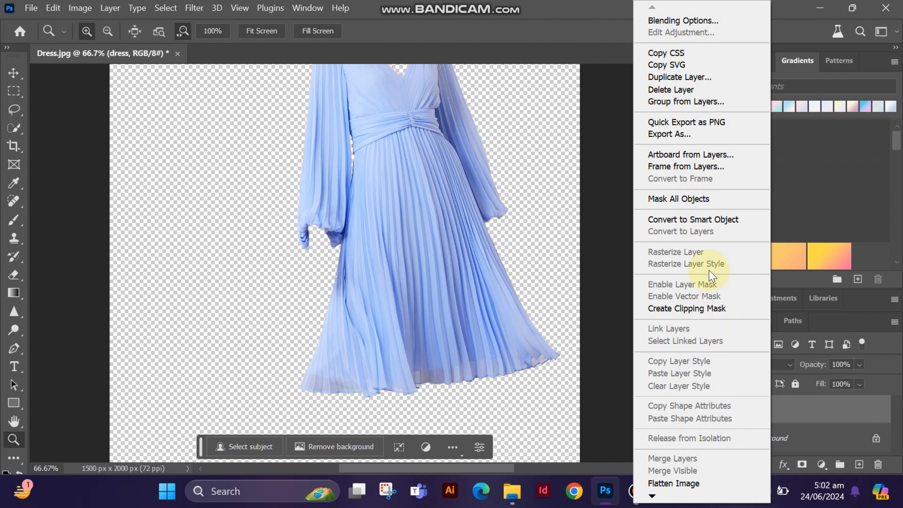
click(695, 224)
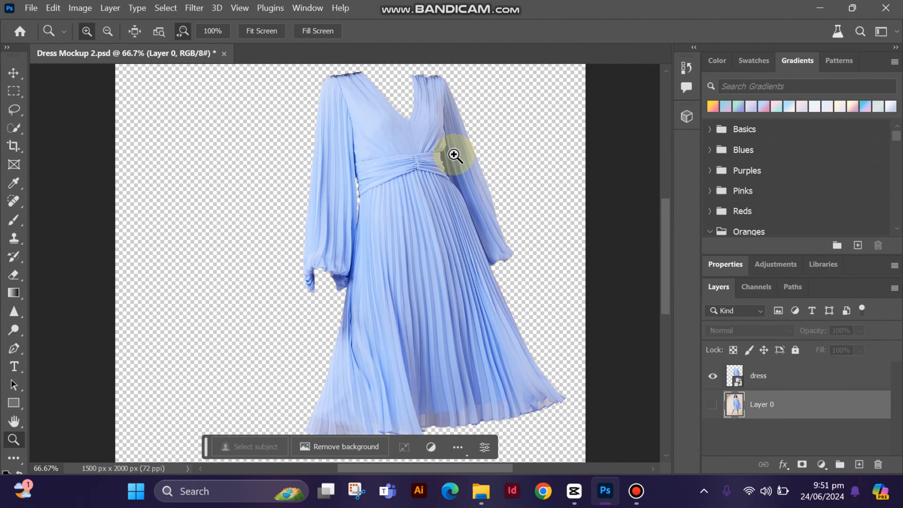
Show Layer 0 and apply Levels to the dress layer with input black at 111 and input white at 234
click(713, 405)
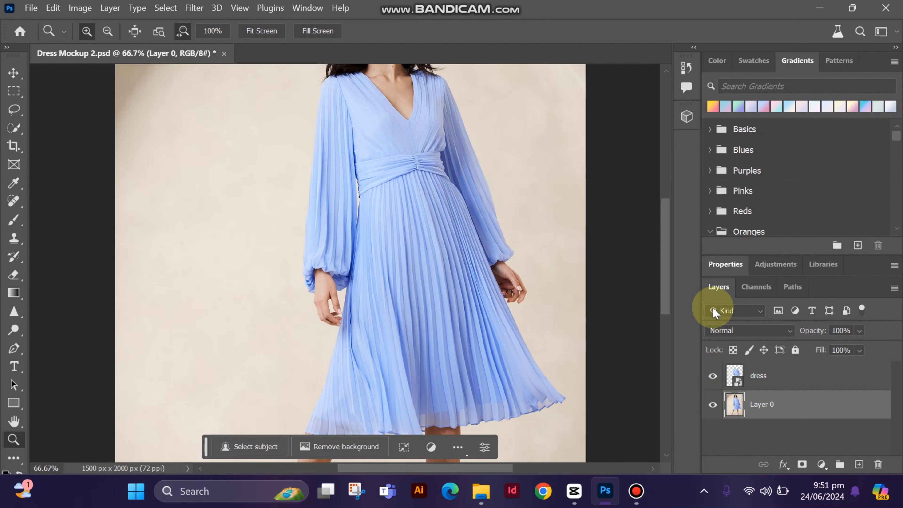
click(739, 372)
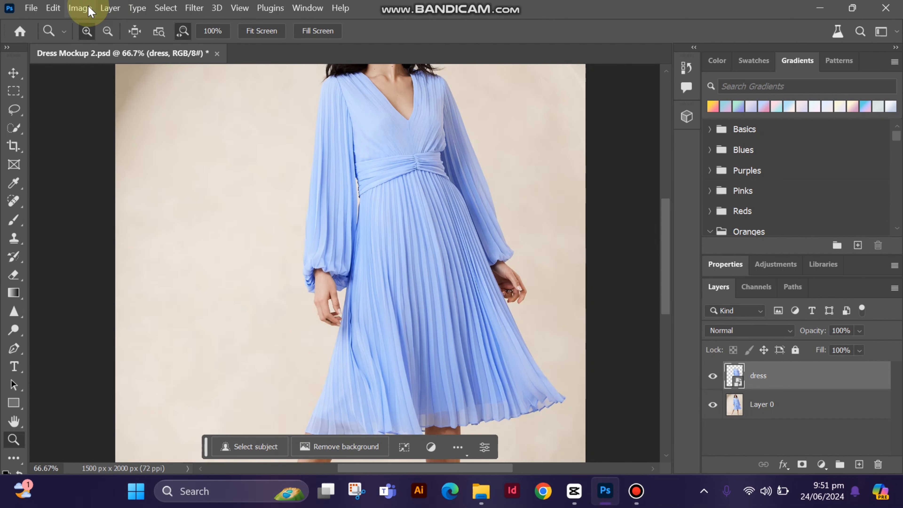
click(80, 8)
mouse_move(108, 45)
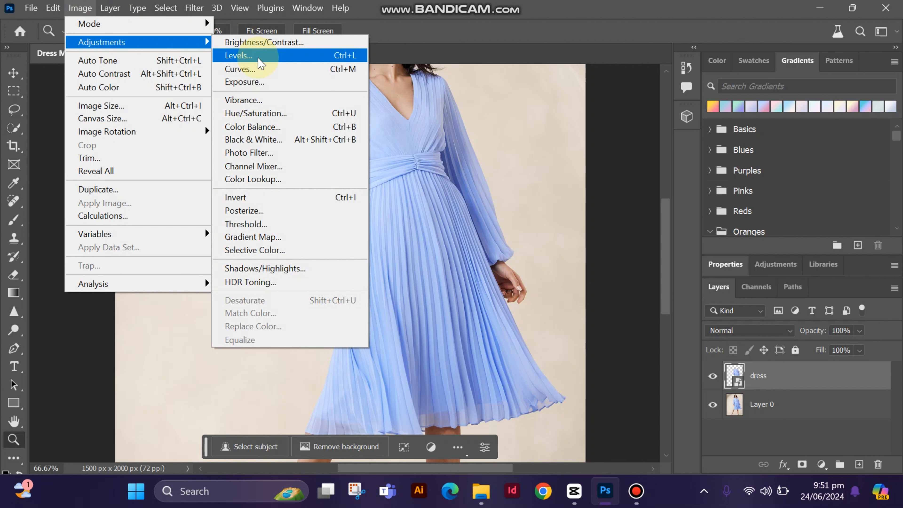
click(261, 63)
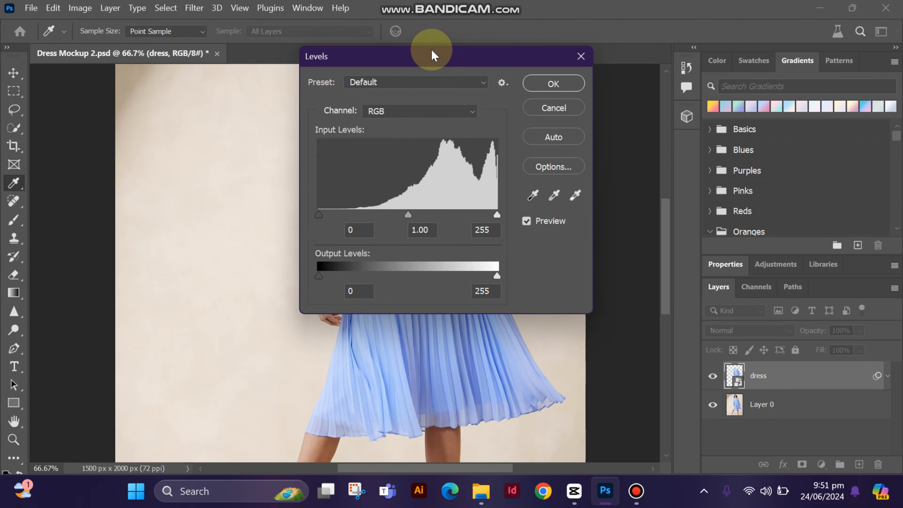
drag(430, 54, 667, 89)
drag(555, 251, 633, 250)
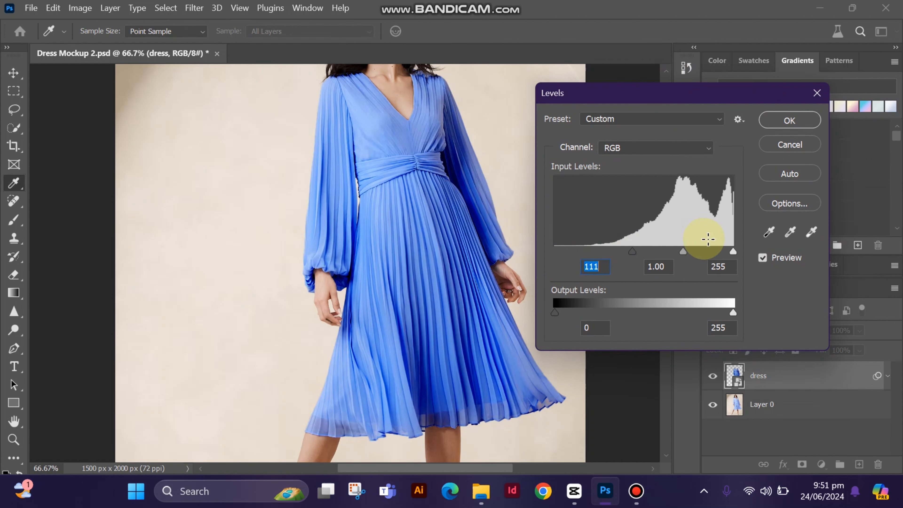
drag(724, 252, 719, 253)
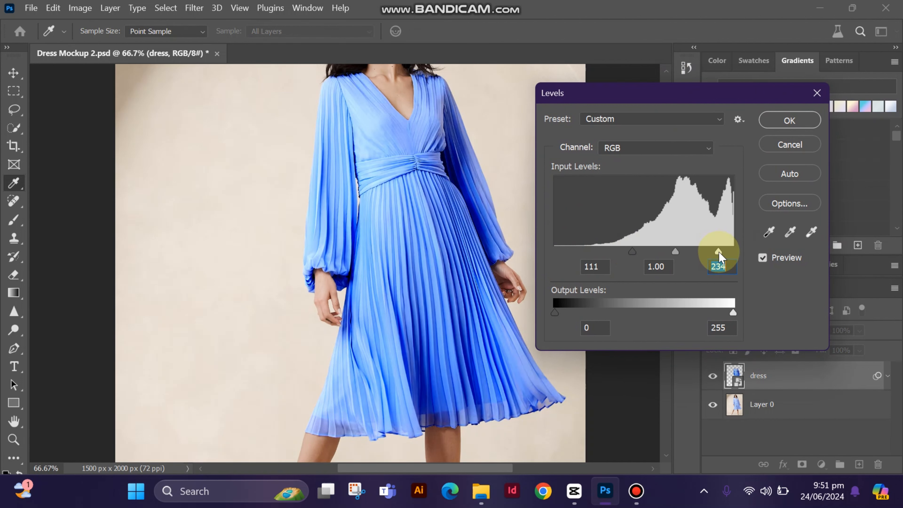
click(779, 122)
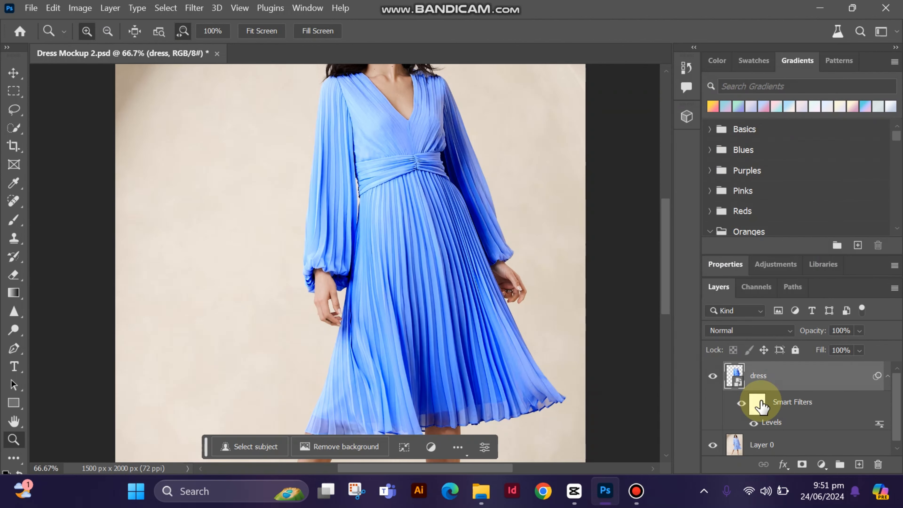
Save a Photoshop-format copy named displacement with Maximize Compatibility, and clear the smart filters from the dress layer
click(31, 7)
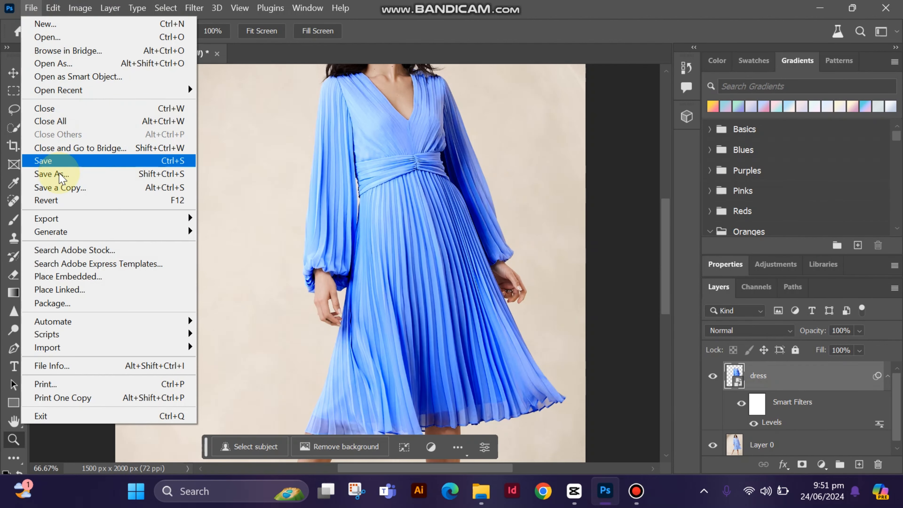
click(95, 187)
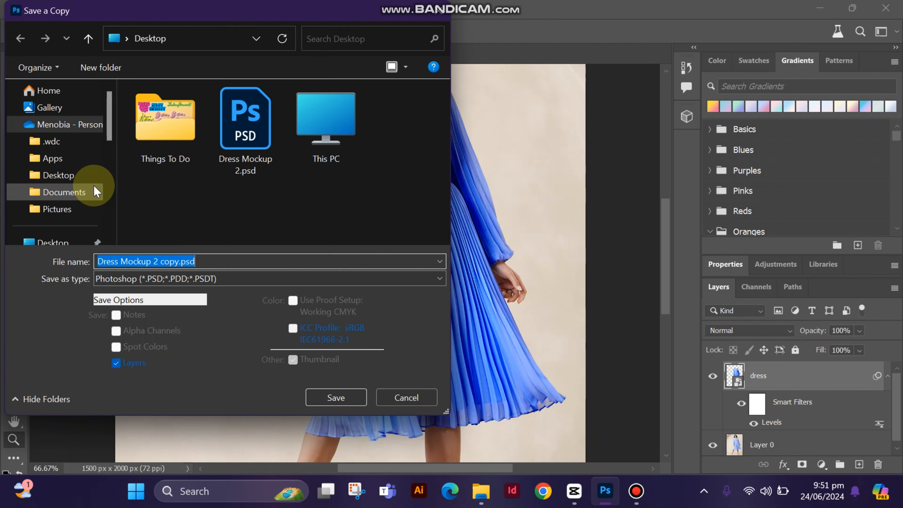
text(displacement)
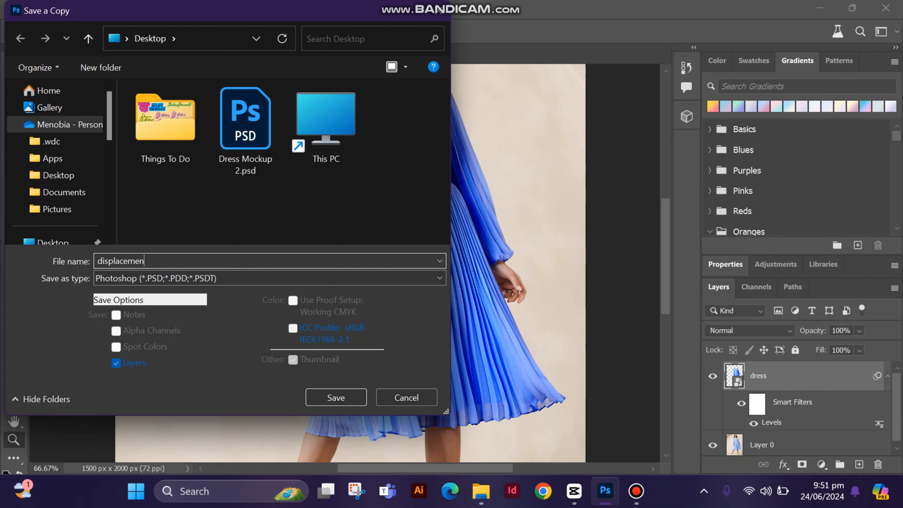
click(345, 399)
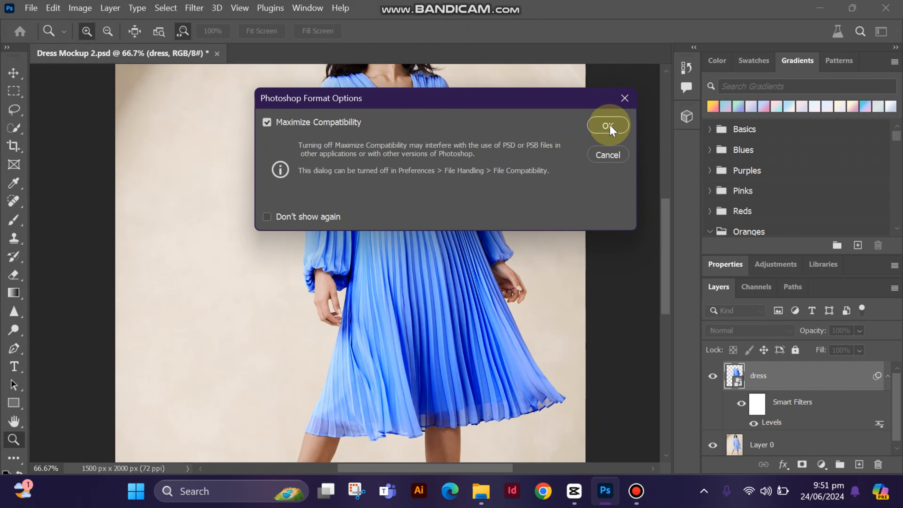
click(608, 125)
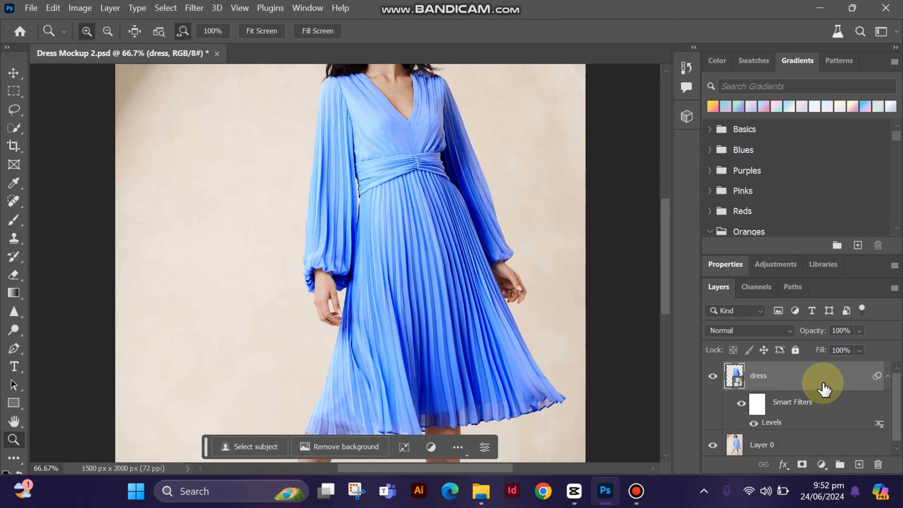
right_click(826, 405)
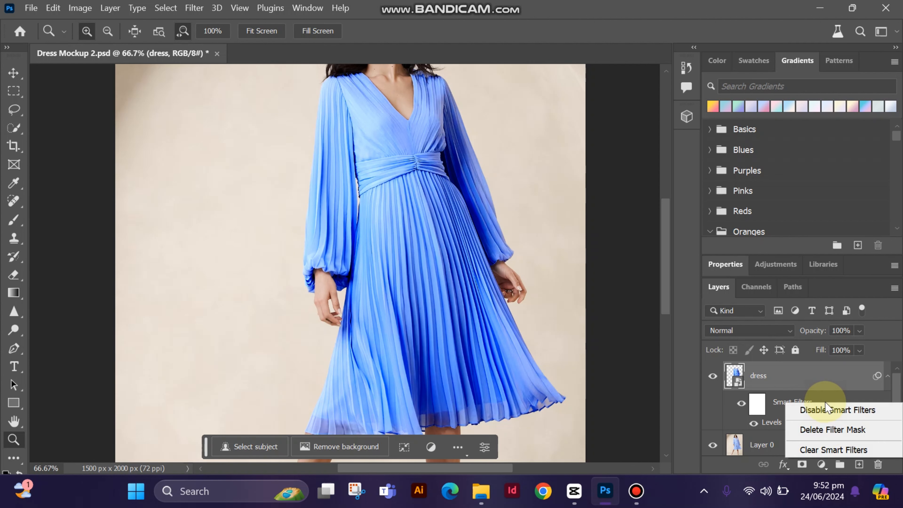
click(834, 451)
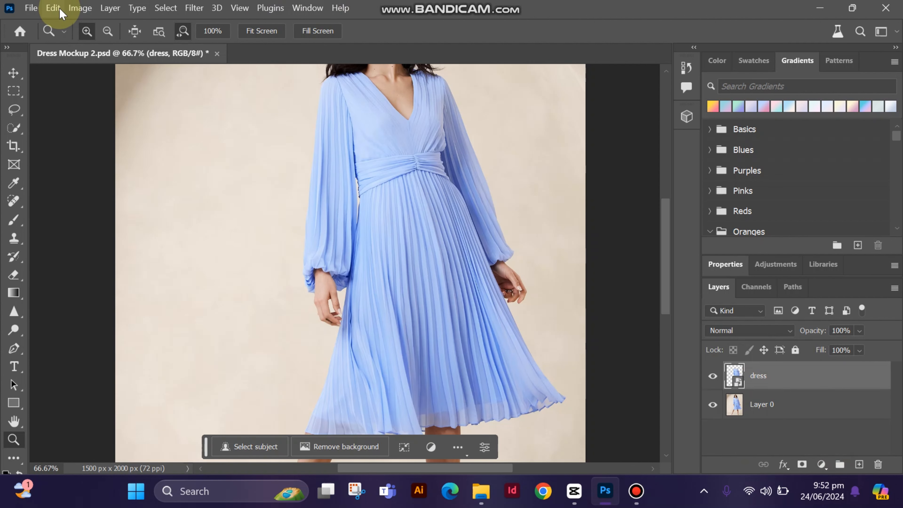
Place pattern 4.jpg from the Desktop as an embedded layer above the dress layer
click(53, 8)
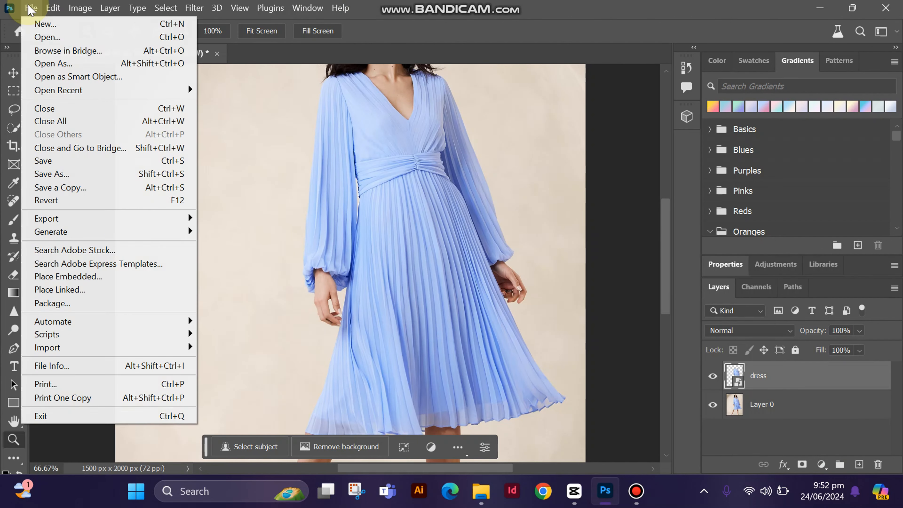
click(53, 279)
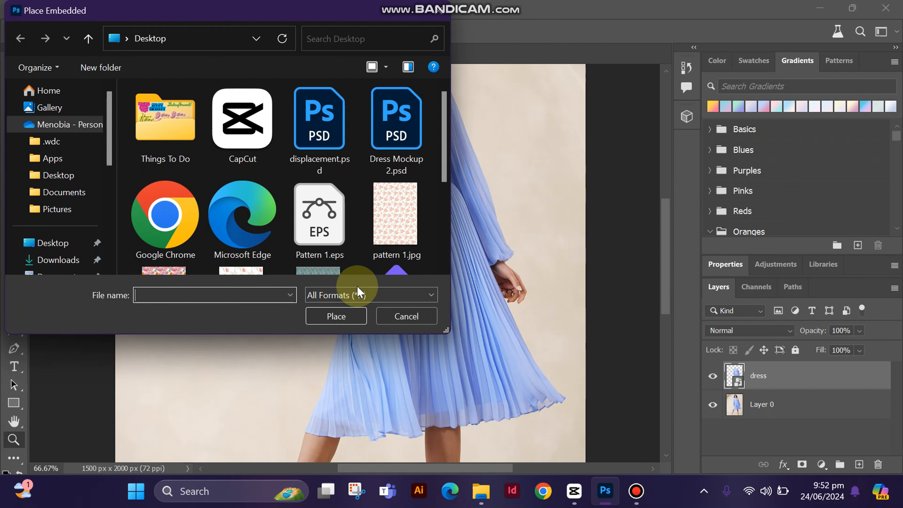
scroll(441, 167, down, 1)
scroll(445, 171, down, 1)
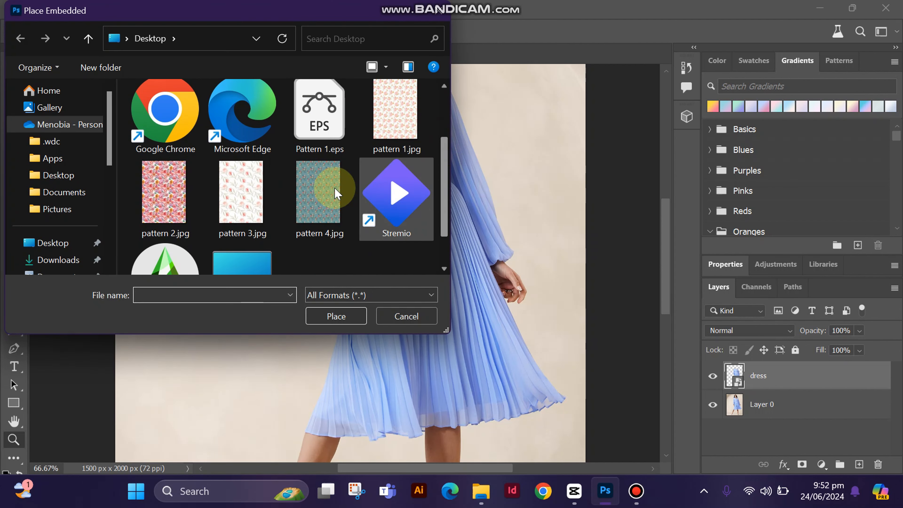
double_click(334, 187)
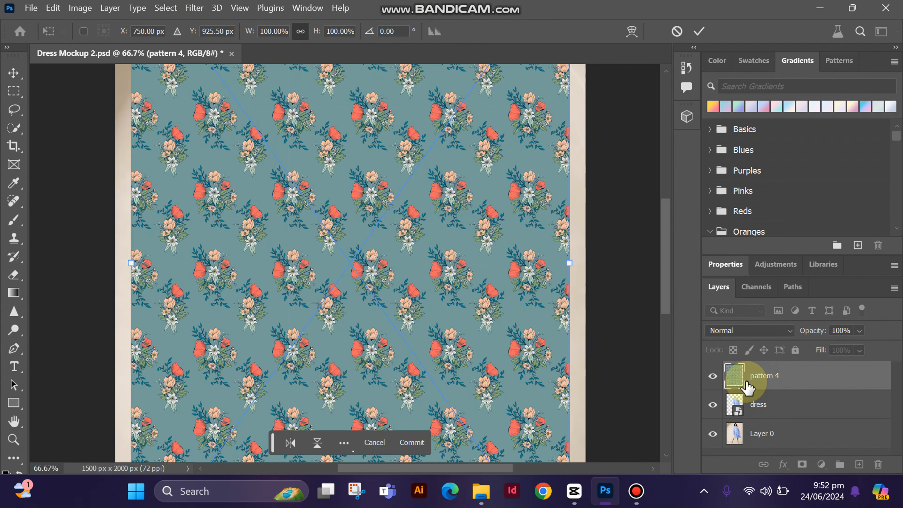
Commit the placed pattern 4 layer and clip it to the dress layer with a clipping mask
click(746, 384)
right_click(756, 385)
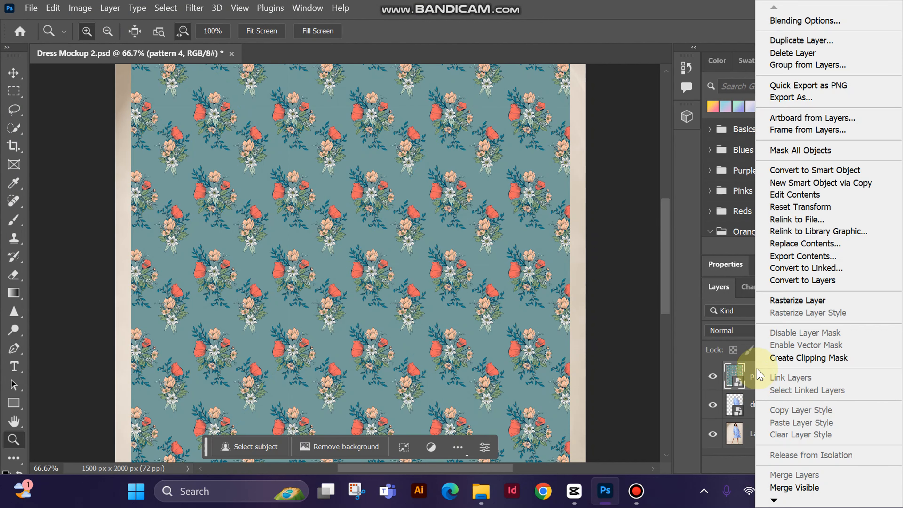
click(805, 360)
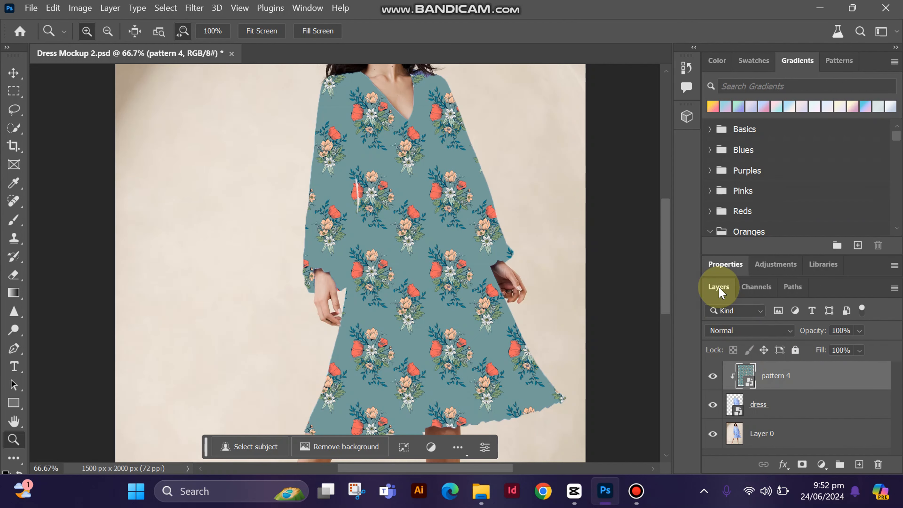
Apply the Displace filter to pattern 4 at scale 10 both ways, with Stretch To Fit, Wrap Around and displacement.psd as the map
drag(666, 222, 671, 232)
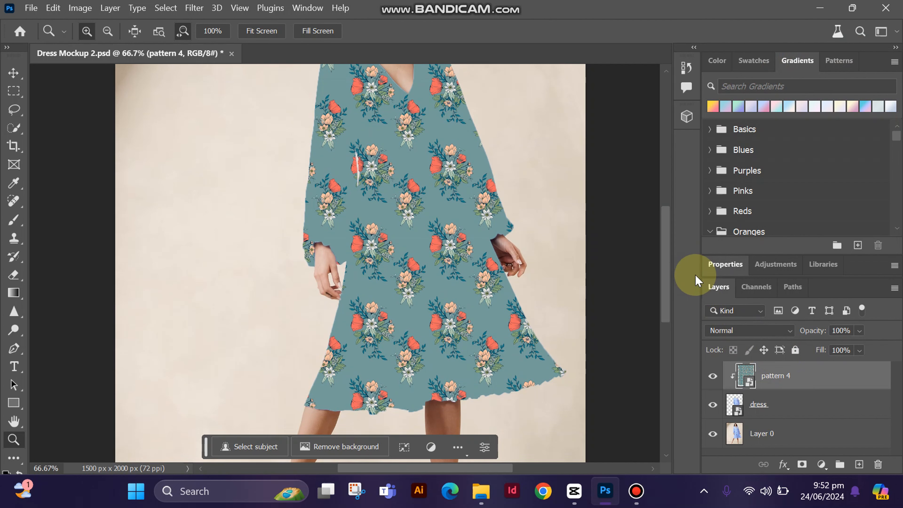
click(194, 8)
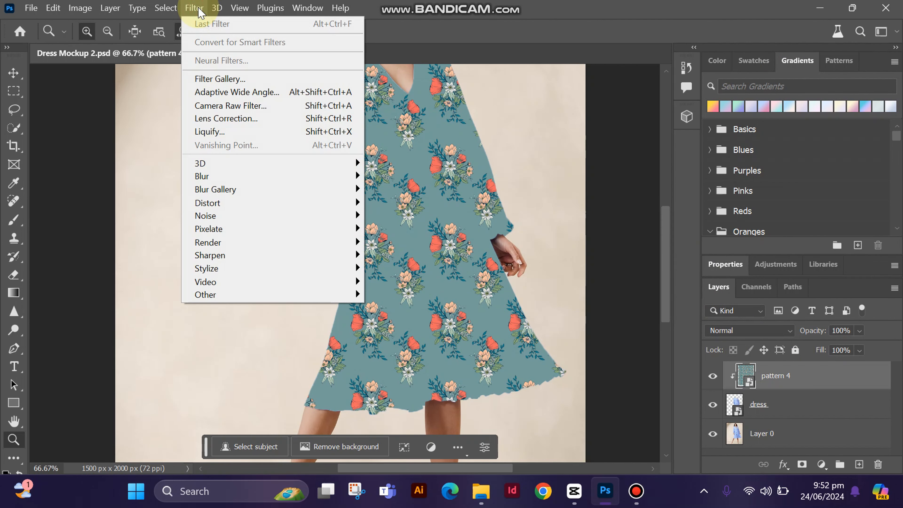
mouse_move(296, 205)
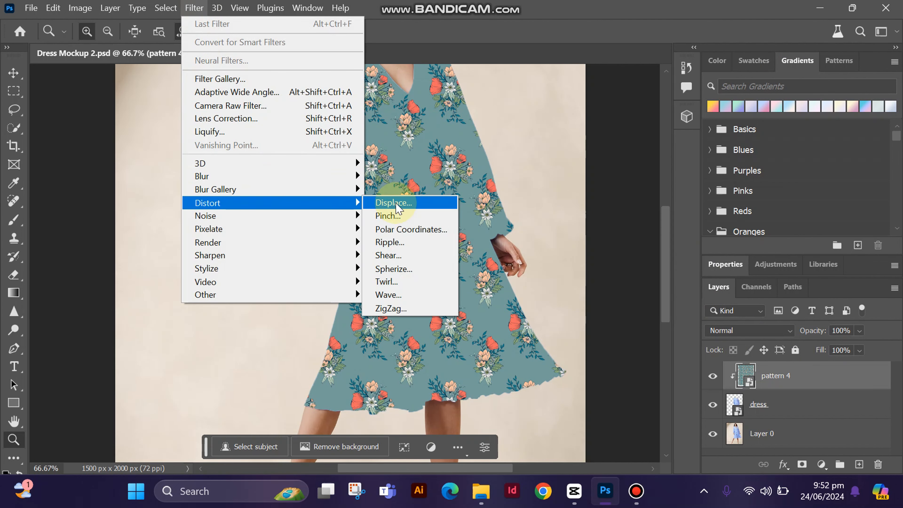
click(407, 206)
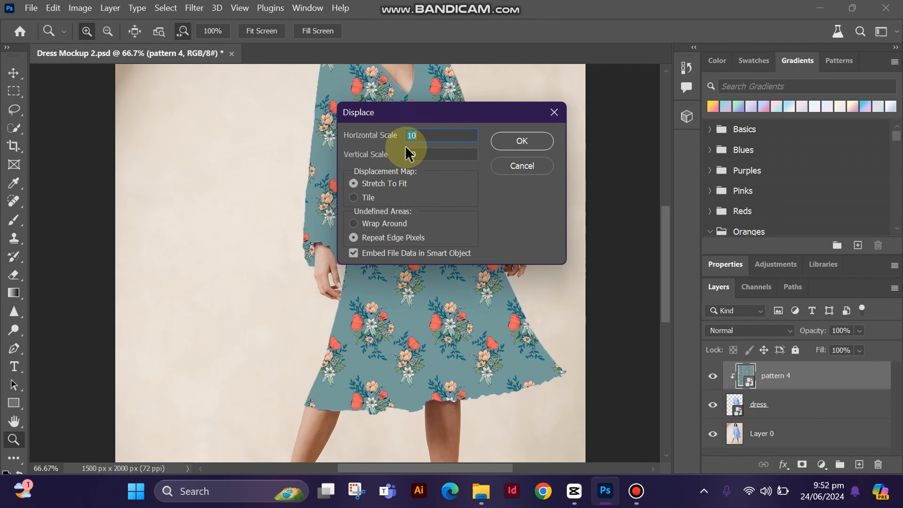
click(354, 223)
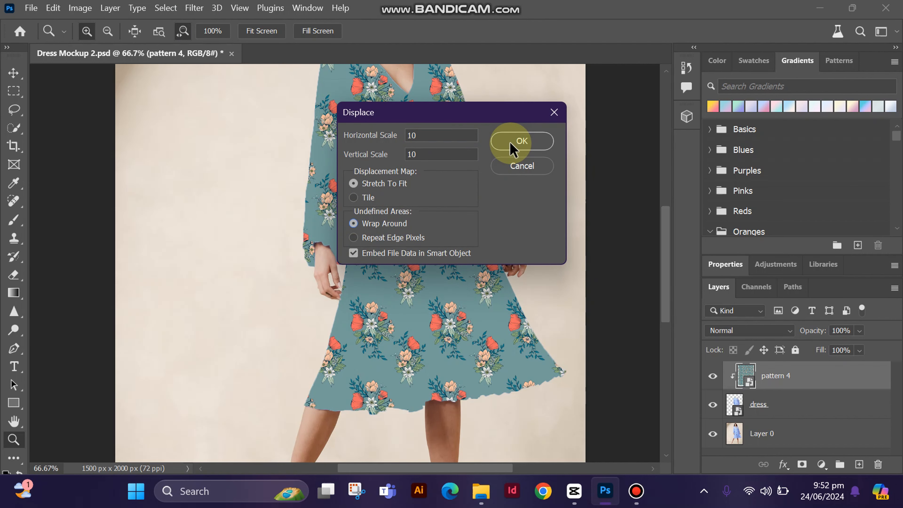
click(519, 140)
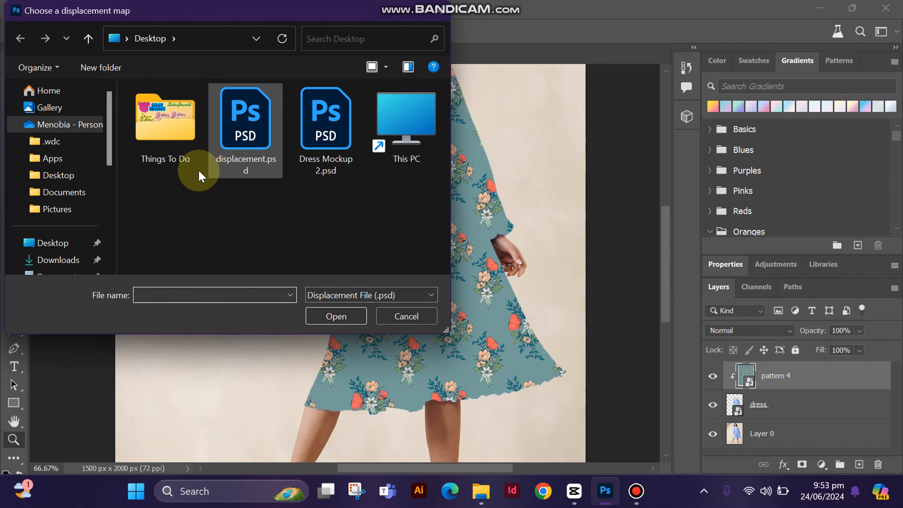
double_click(246, 165)
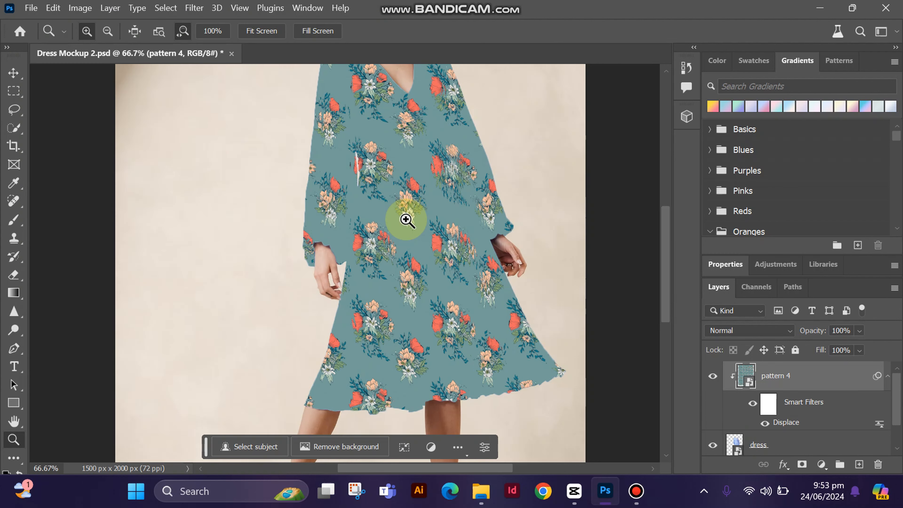
Set the pattern 4 layer's blend mode to Multiply
click(429, 249)
click(429, 248)
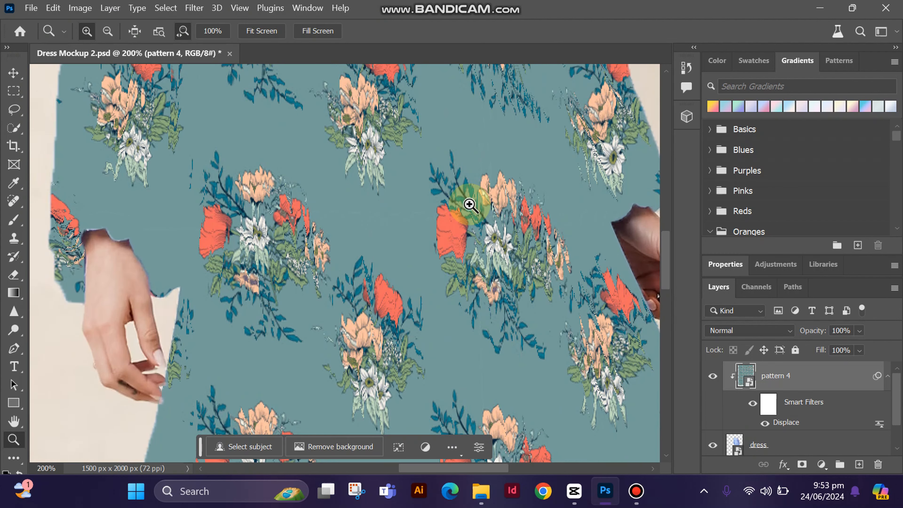
alt+click(465, 205)
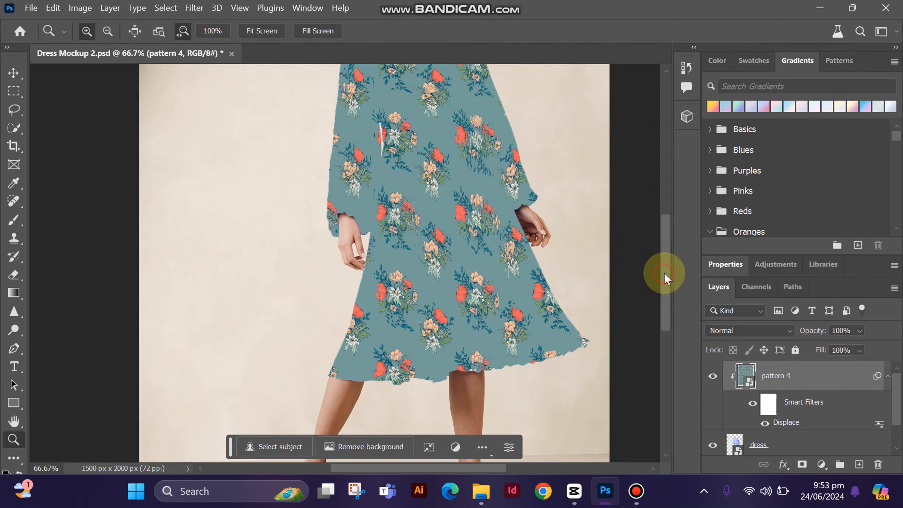
drag(665, 277, 672, 246)
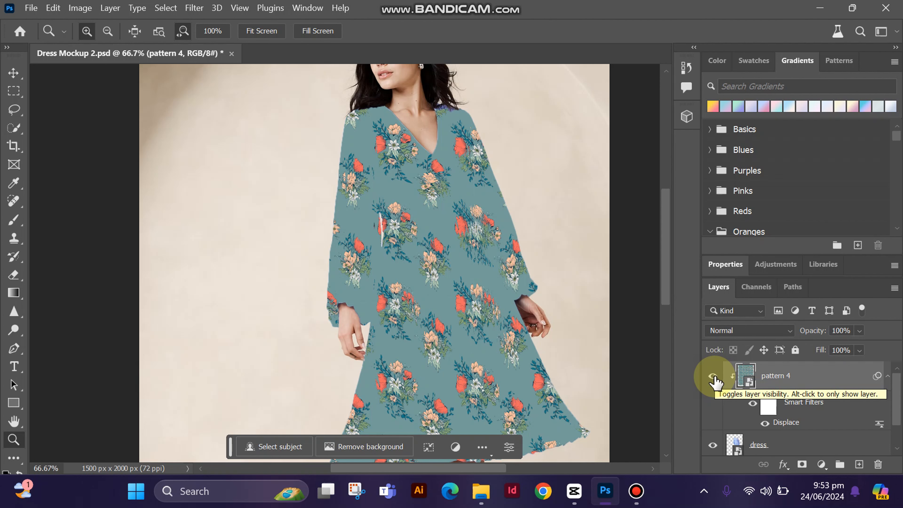
drag(897, 389, 901, 392)
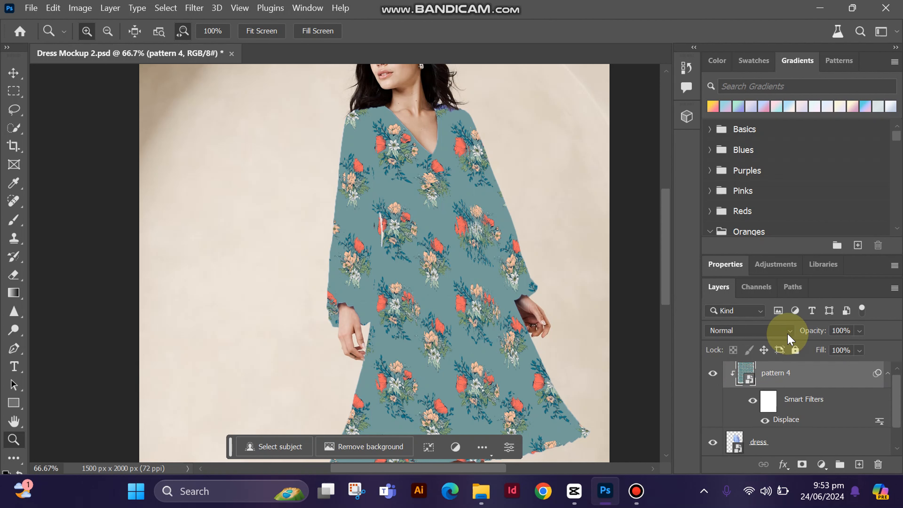
click(787, 337)
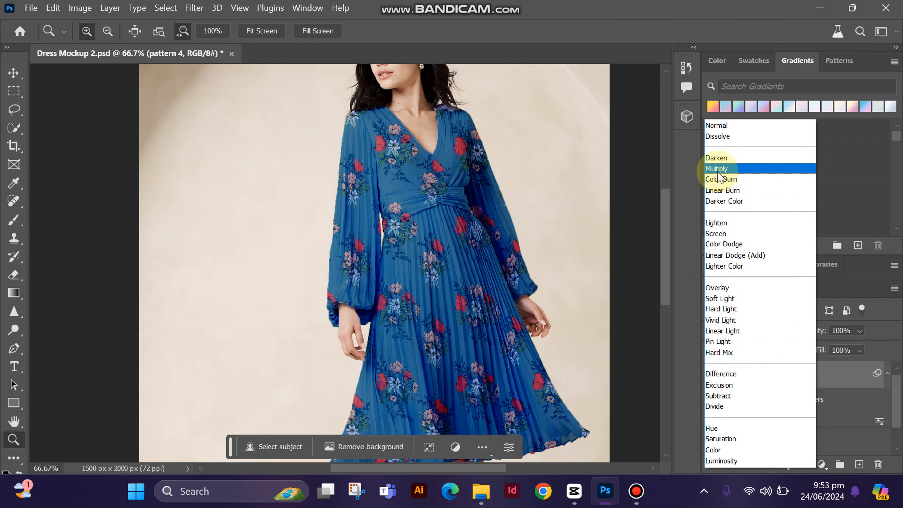
click(717, 169)
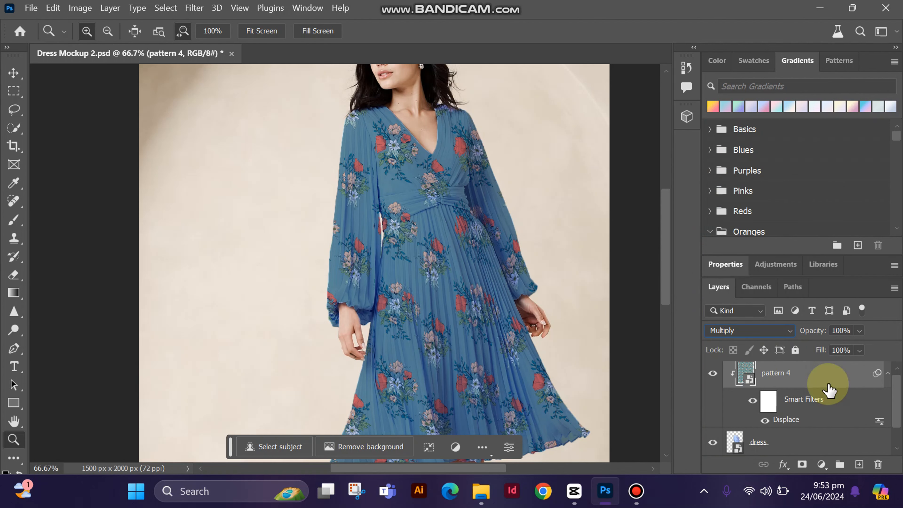
Hide the pattern 4 layer and start a Black & White adjustment on the dress layer
click(713, 374)
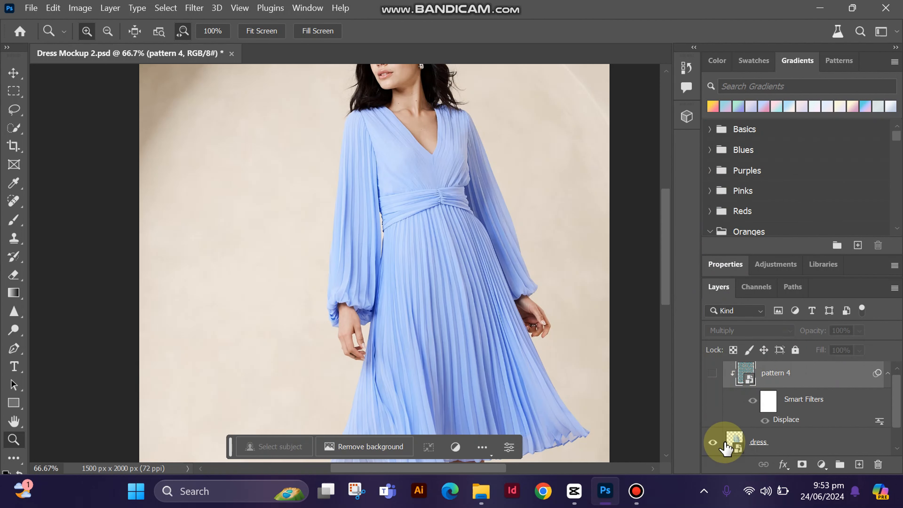
click(731, 444)
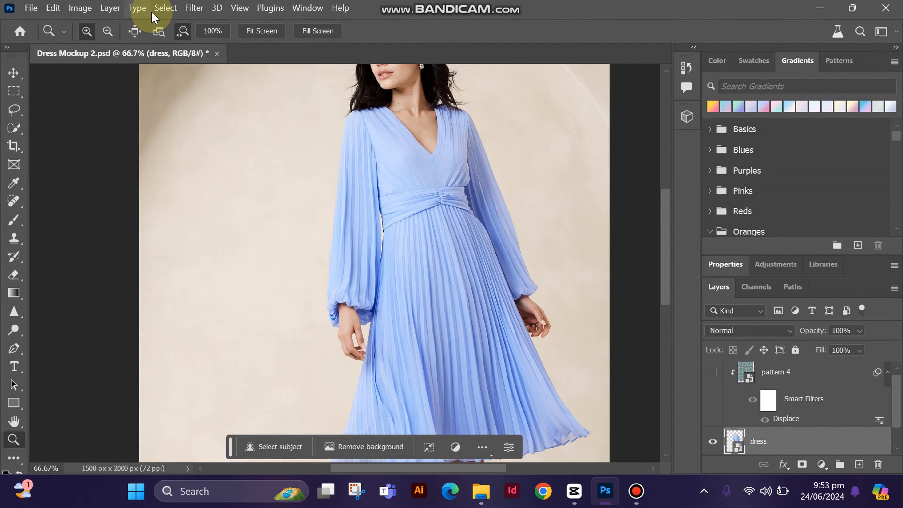
click(80, 7)
mouse_move(93, 44)
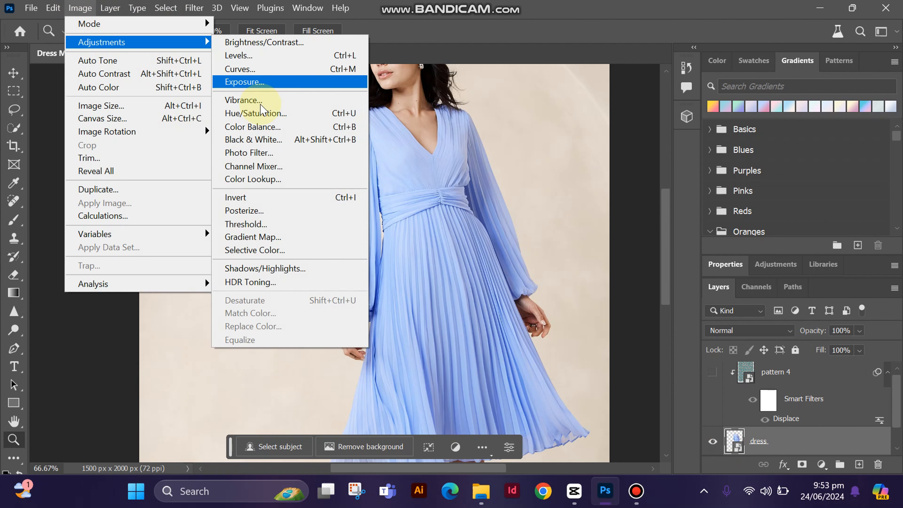
click(256, 139)
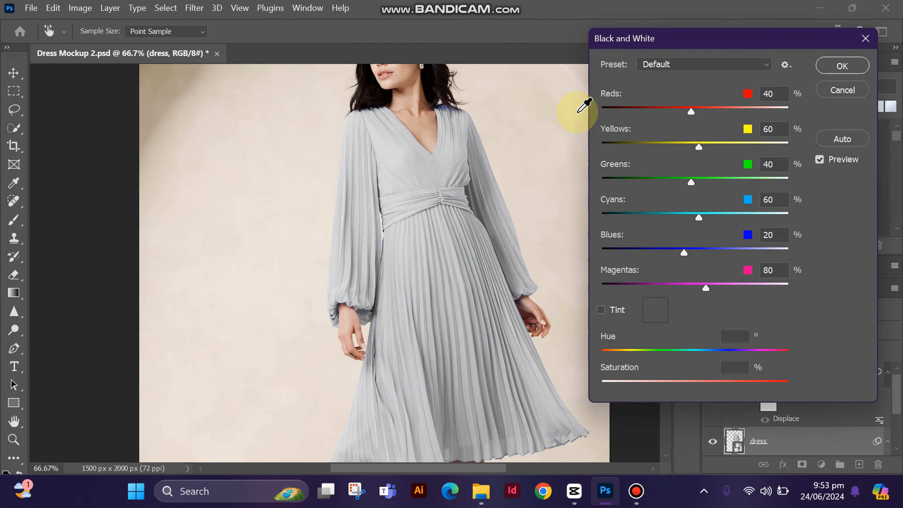
Set the Black & White mix to Reds 247, Yellows 300, Greens 200 and Cyans 191
drag(690, 111, 734, 112)
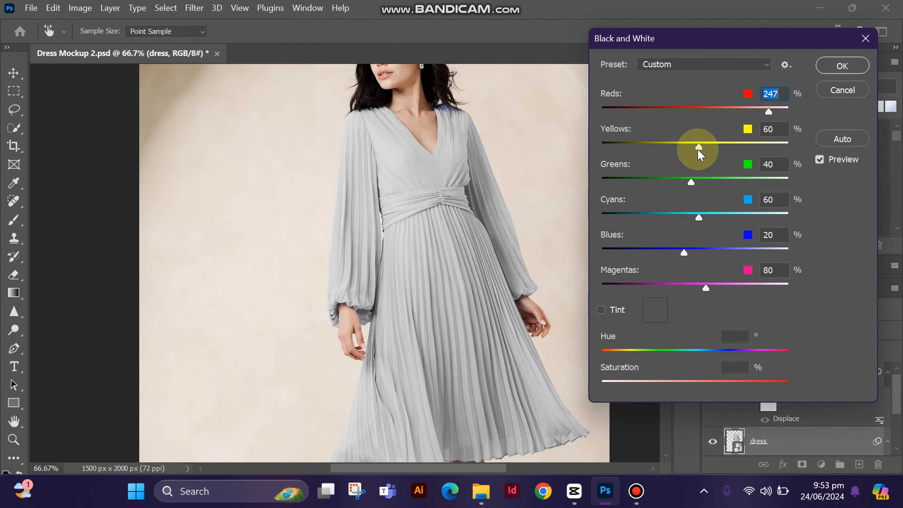
drag(699, 146, 796, 139)
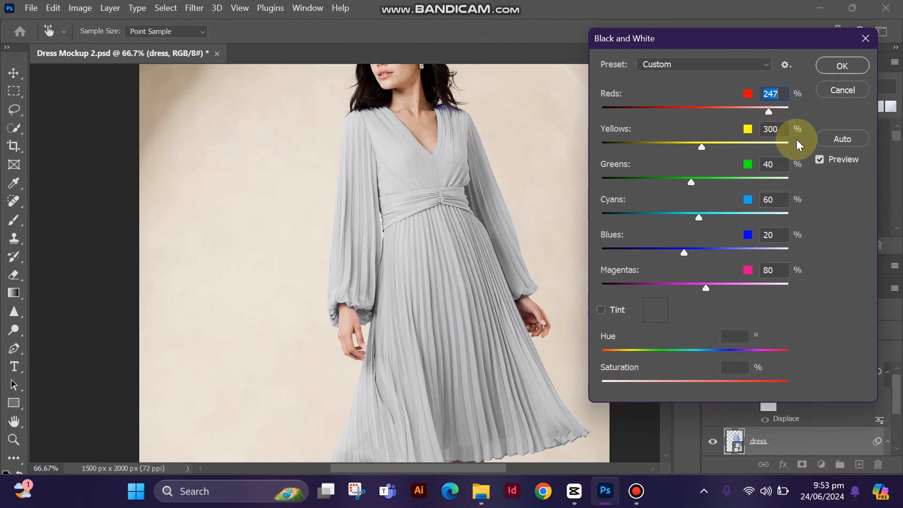
click(752, 176)
drag(701, 216, 747, 218)
Set Blues to -4, Cyans to 208 and Magentas to 194, and apply the Black & White adjustment to the dress
click(688, 255)
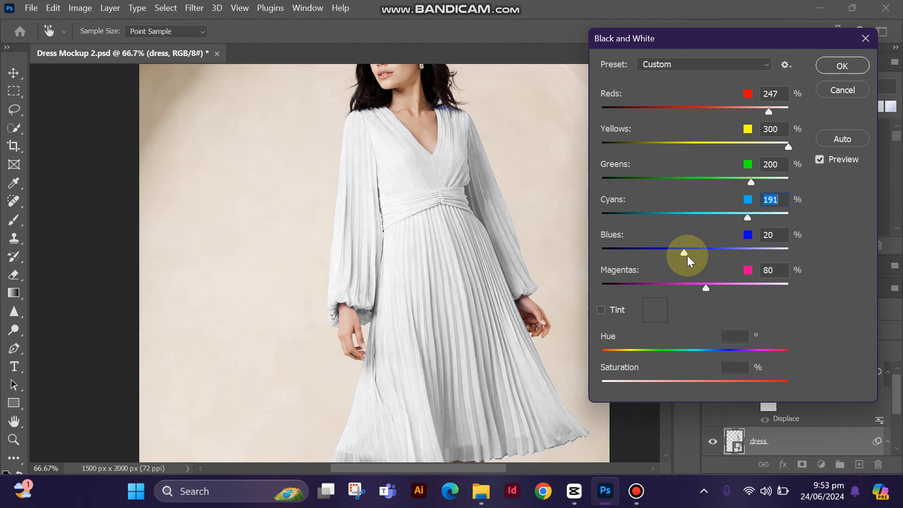
mouse_move(688, 256)
mouse_down()
mouse_move(696, 252)
mouse_move(671, 259)
mouse_up()
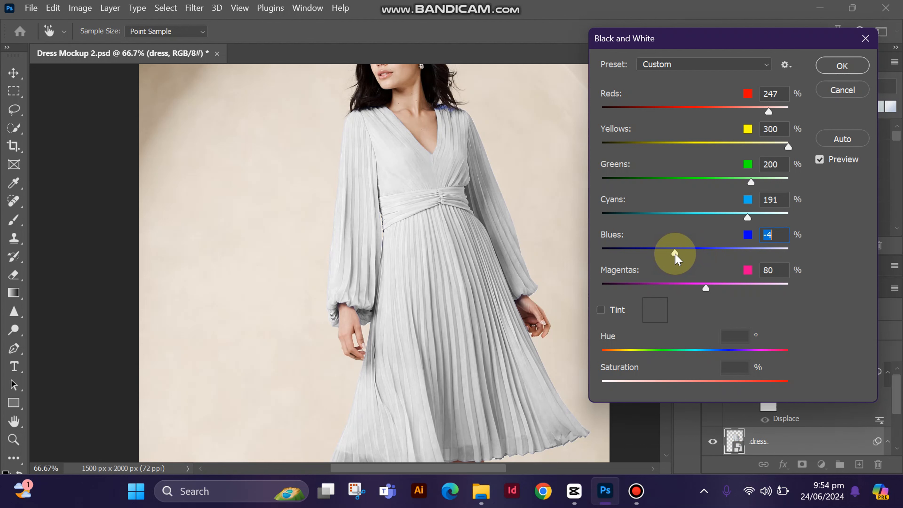
click(750, 222)
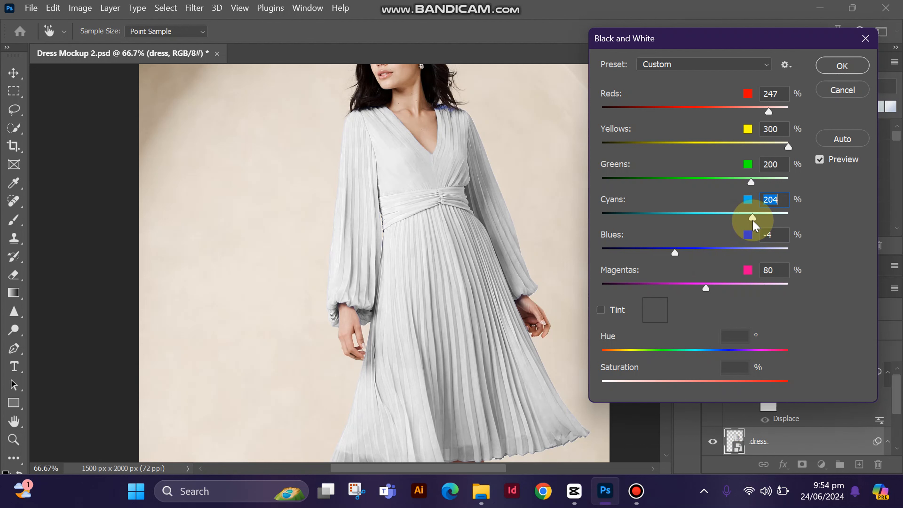
drag(755, 221, 754, 220)
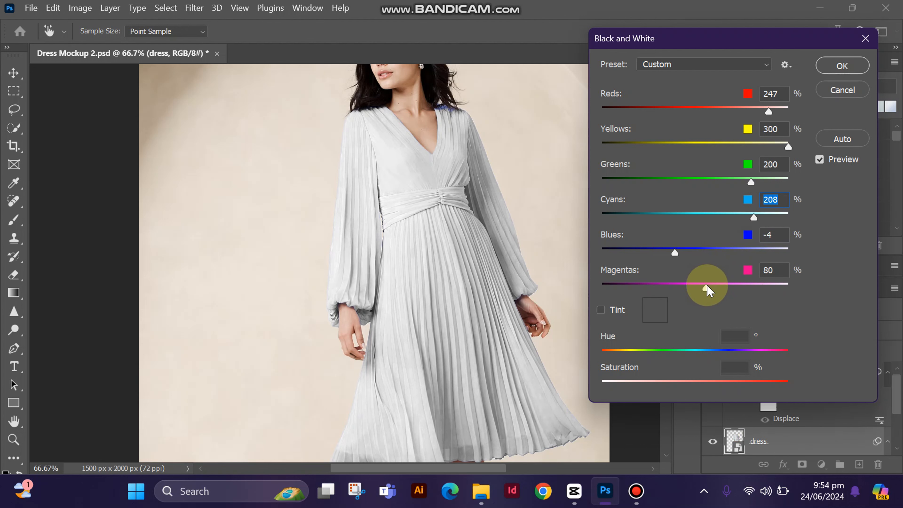
drag(710, 288, 749, 291)
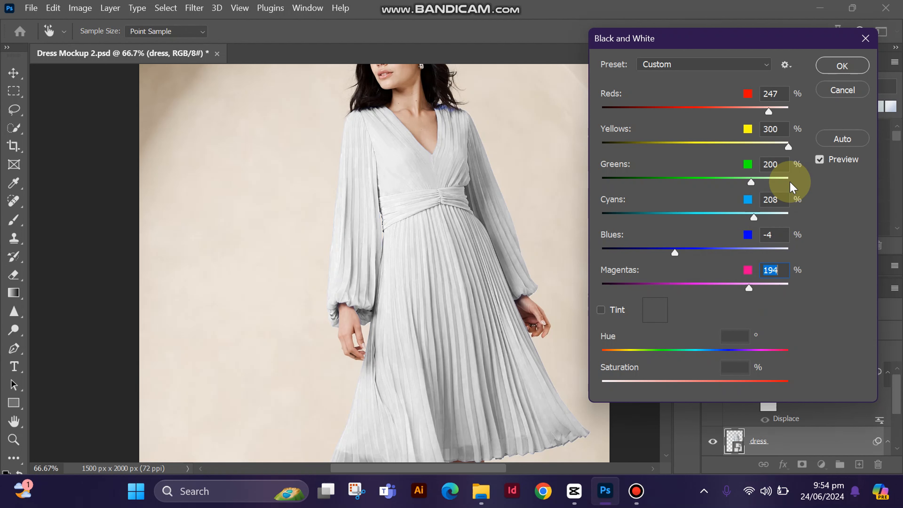
click(845, 65)
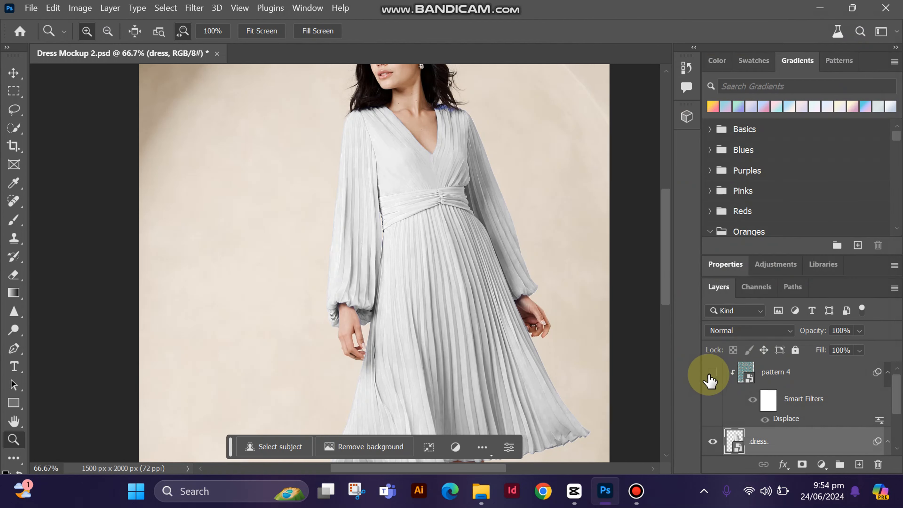
Show the pattern 4 layer again and, with it active, load the dress layer's outline as a selection
click(713, 372)
mouse_move(662, 236)
mouse_down()
mouse_move(663, 253)
mouse_move(662, 244)
mouse_up()
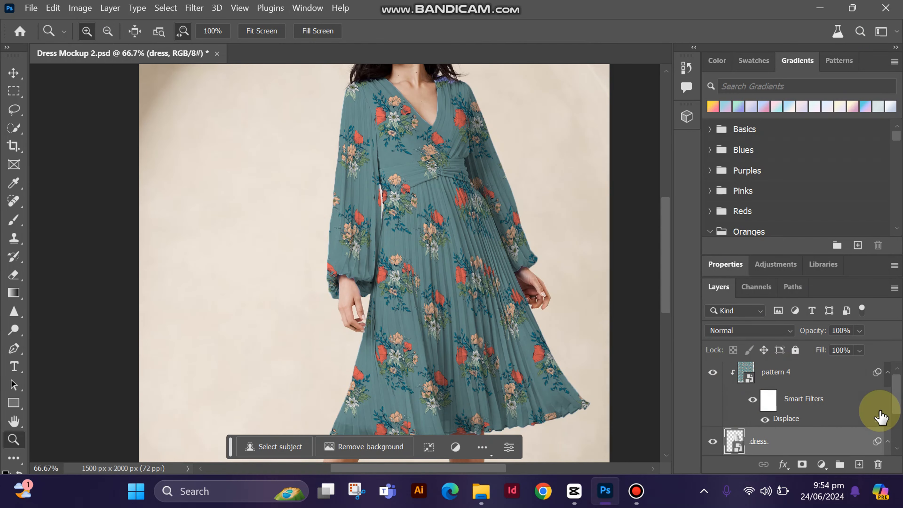
drag(899, 407, 900, 402)
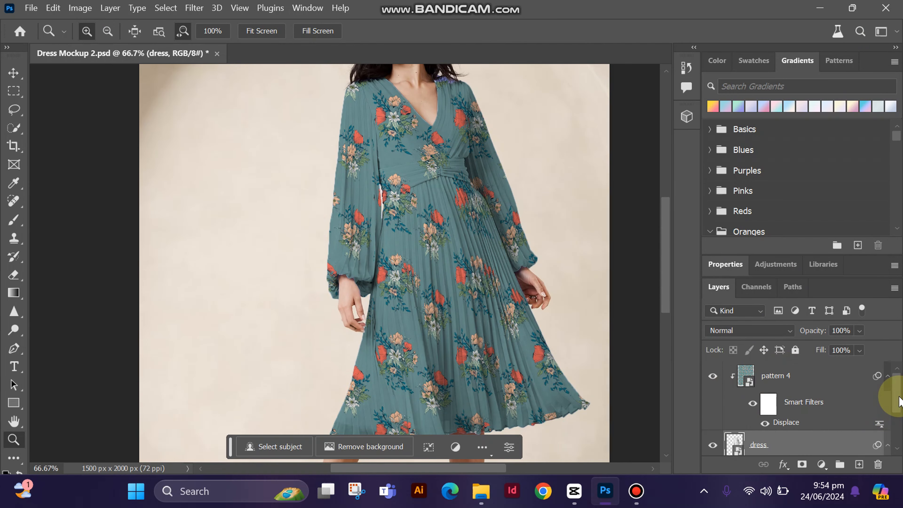
click(744, 375)
key(ctrl+0)
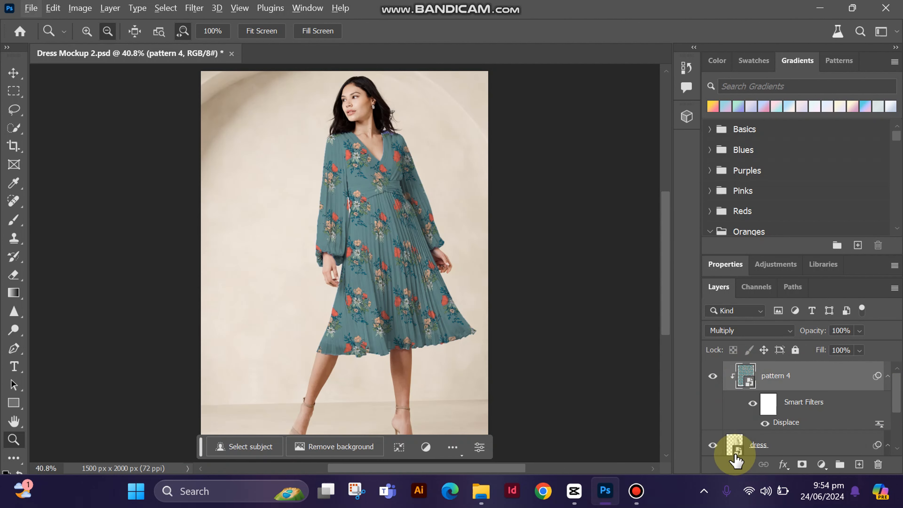
ctrl+click(733, 443)
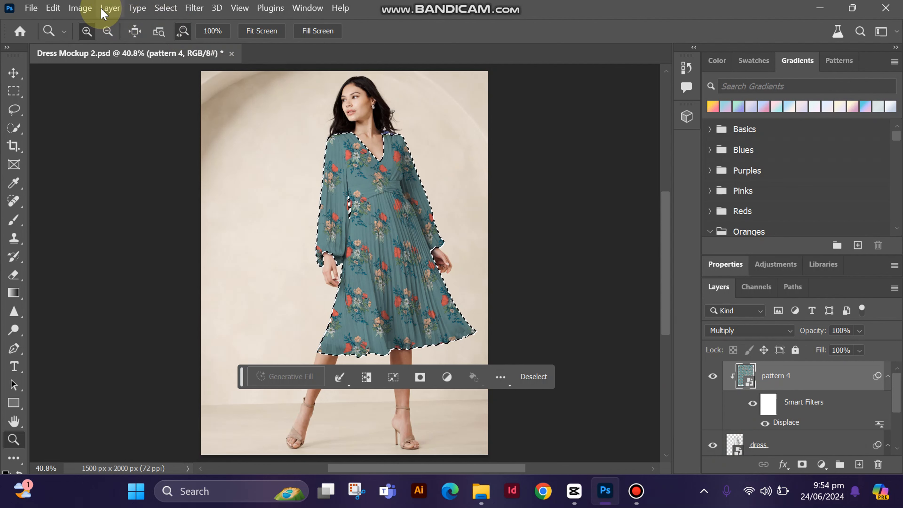
Apply Levels to pattern 4 with input levels 17, 0.92 and 226, and deselect the dress outline
click(86, 8)
mouse_move(110, 8)
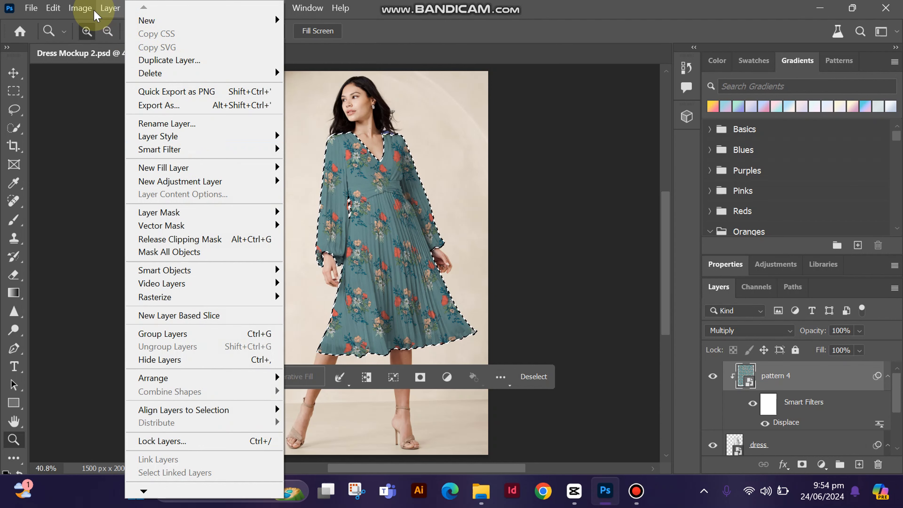
mouse_move(80, 7)
mouse_move(118, 47)
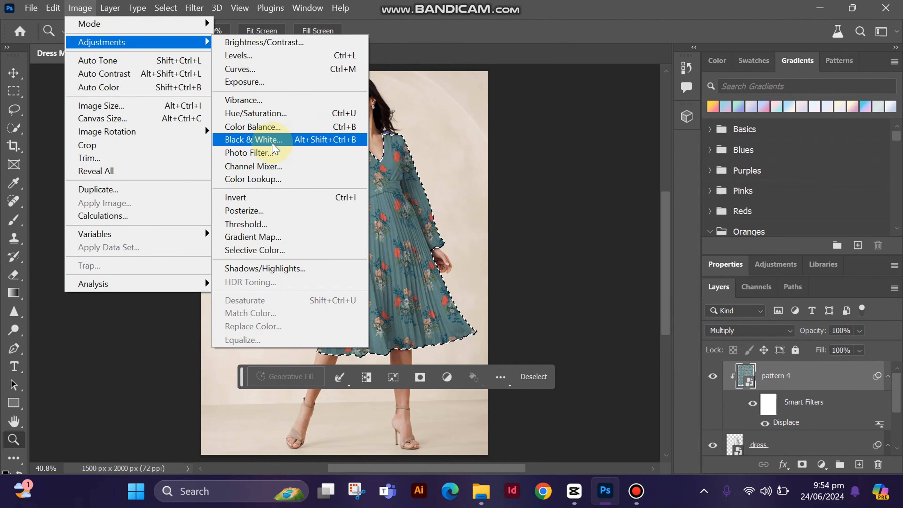
click(256, 56)
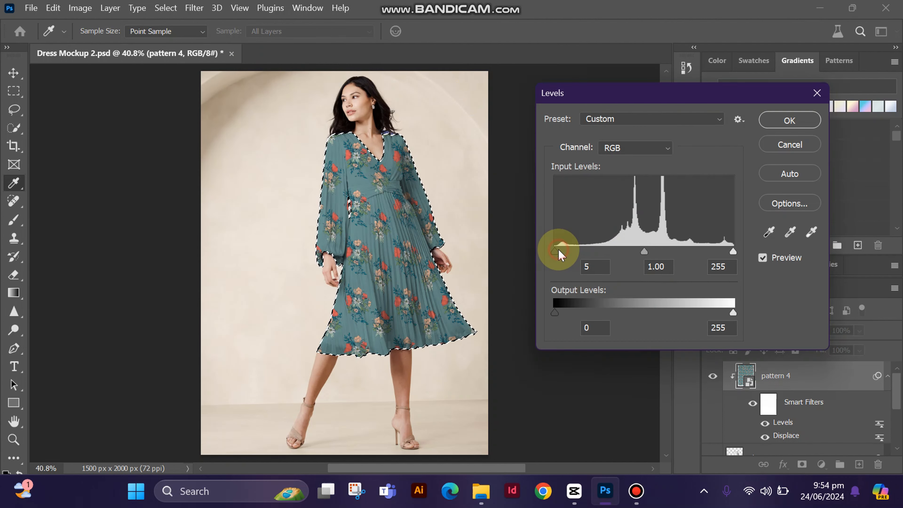
click(567, 253)
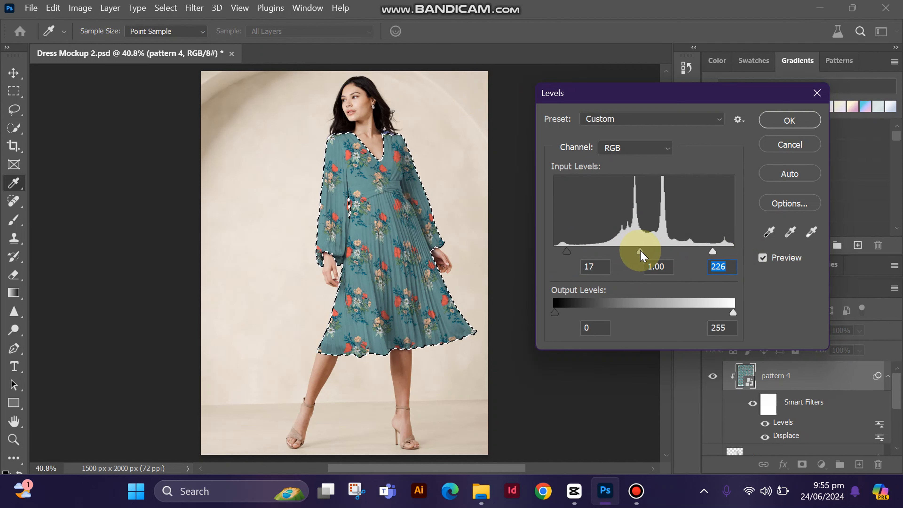
drag(646, 251, 636, 251)
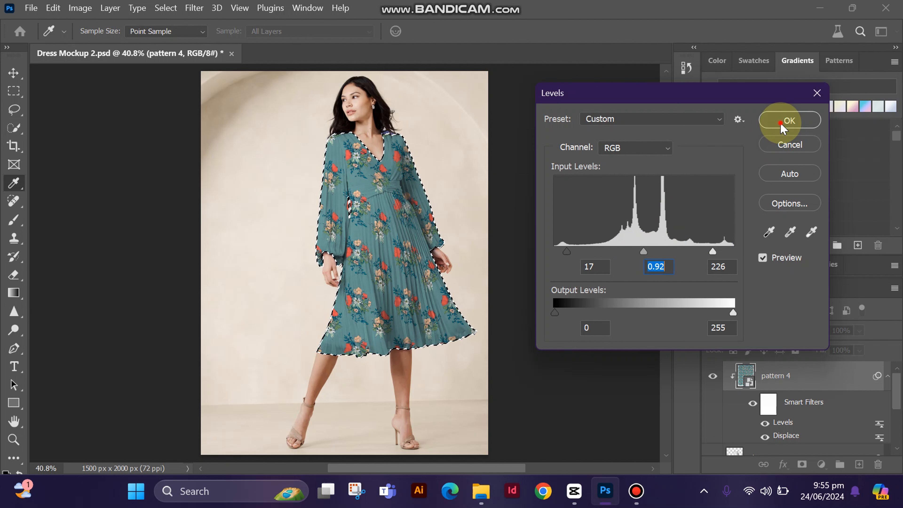
click(788, 122)
click(531, 376)
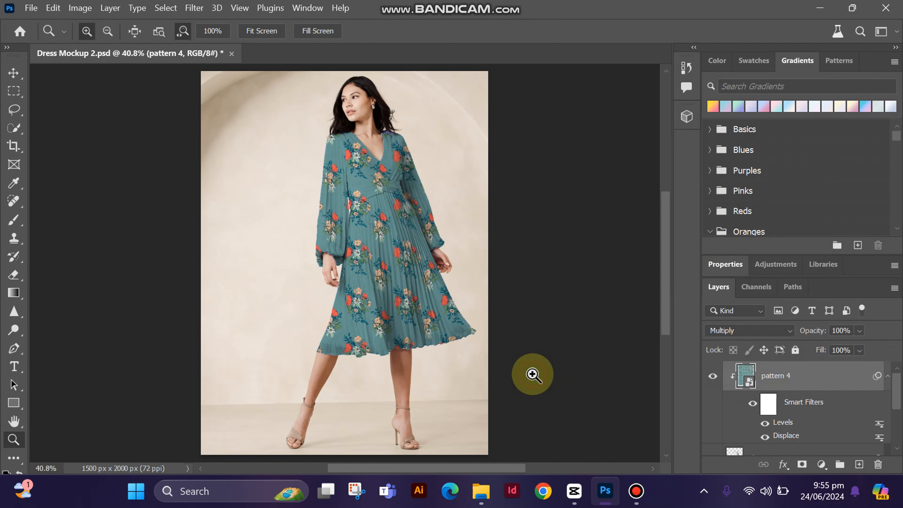
Examine up close how the floral pattern follows the dress's pleats, sleeves and waist, and return to the full view
click(363, 227)
click(358, 222)
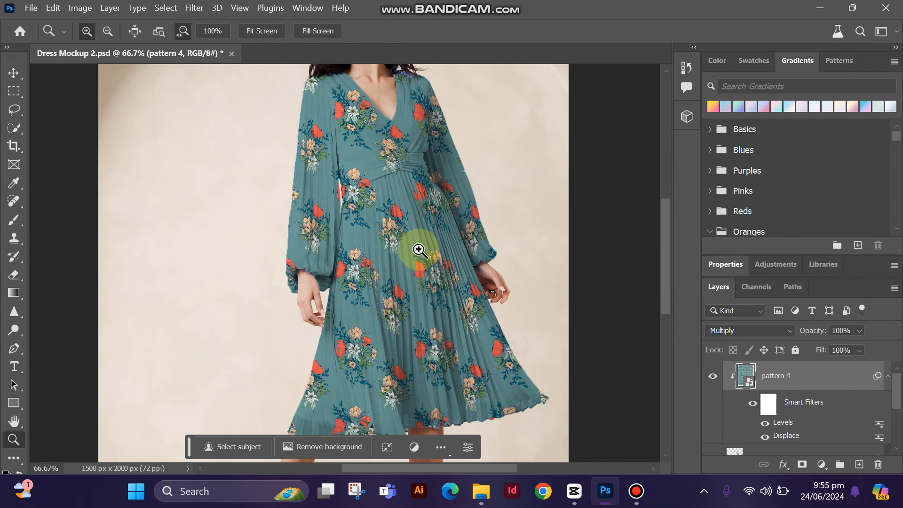
click(417, 250)
click(385, 226)
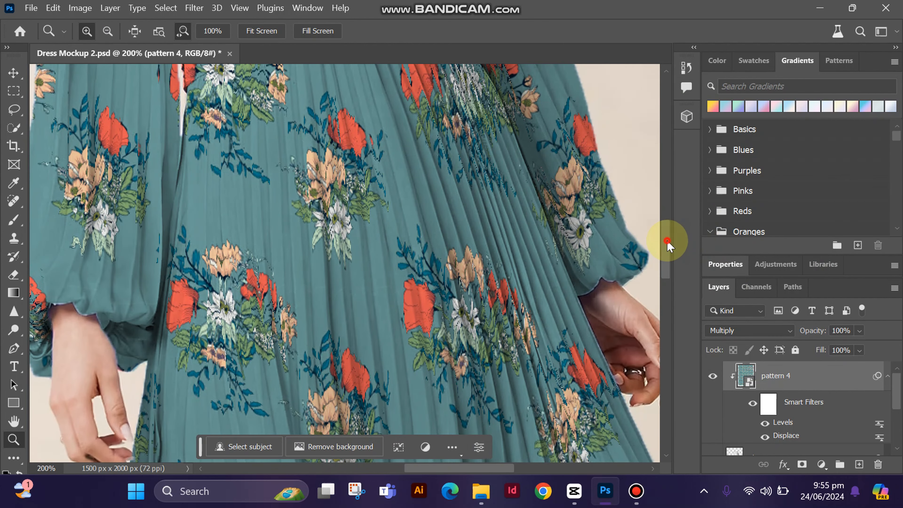
drag(669, 246, 671, 228)
alt+click(391, 247)
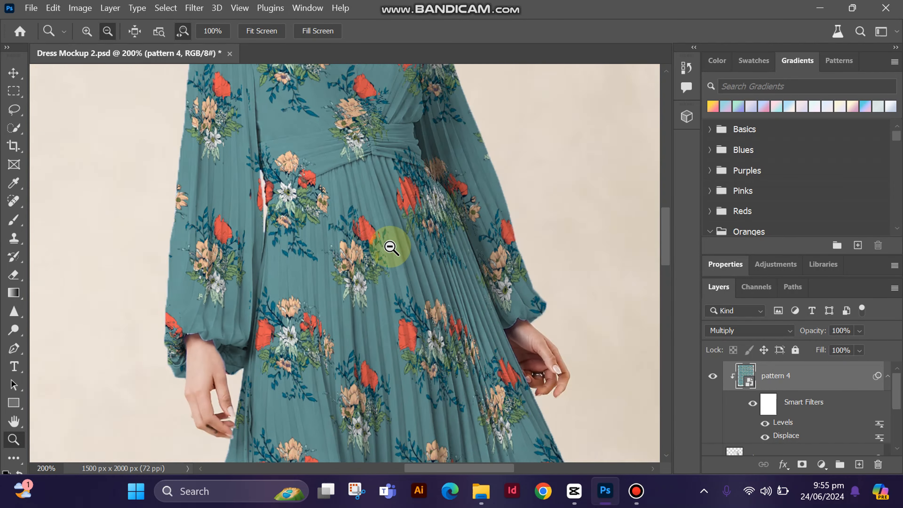
alt+click(359, 223)
alt+click(359, 223)
alt+click(359, 222)
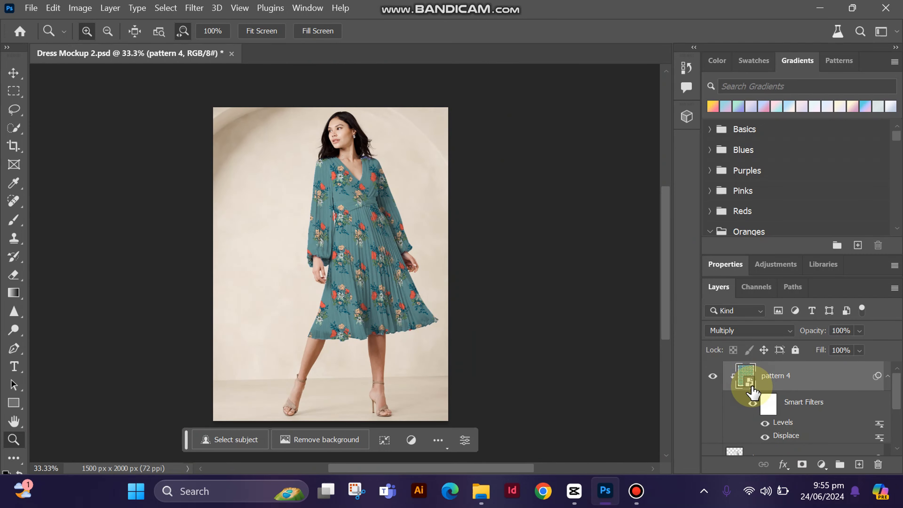
Open the contents of the pattern 4 smart object, and open pattern 1.jpg from the Desktop
double_click(753, 392)
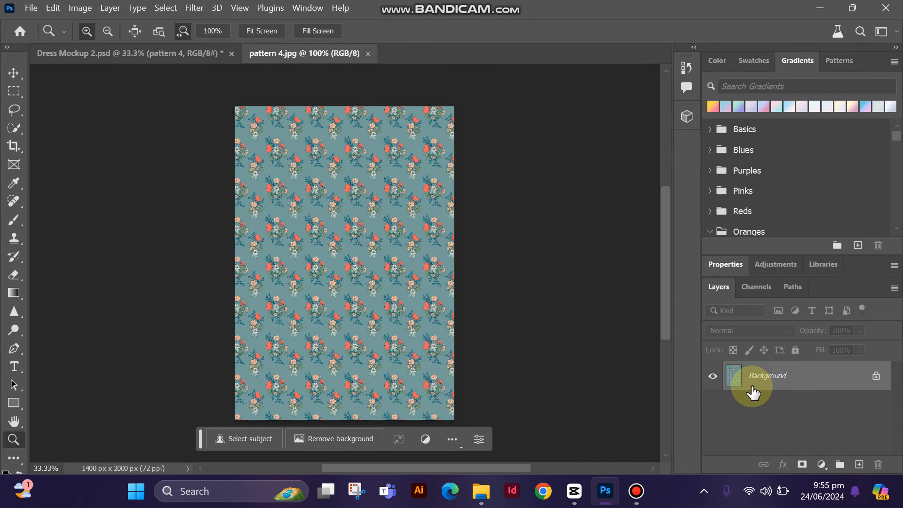
click(31, 7)
click(47, 39)
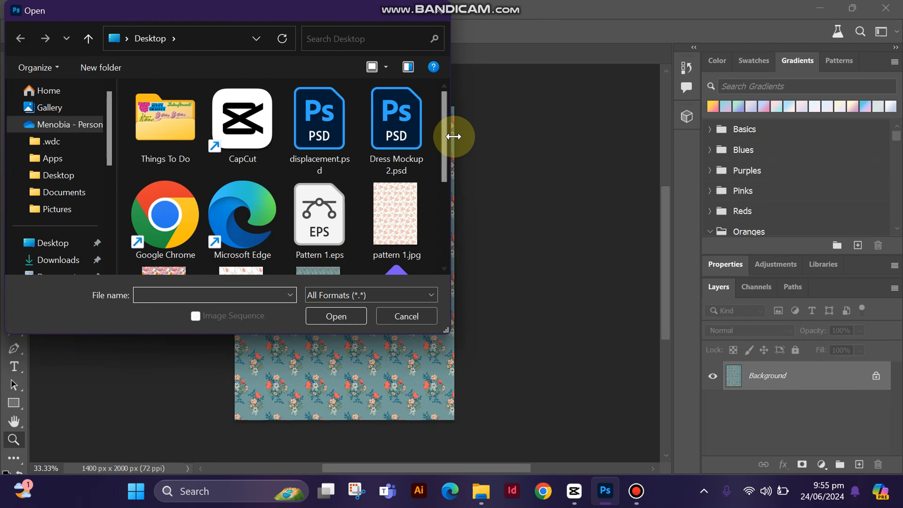
drag(442, 142, 448, 178)
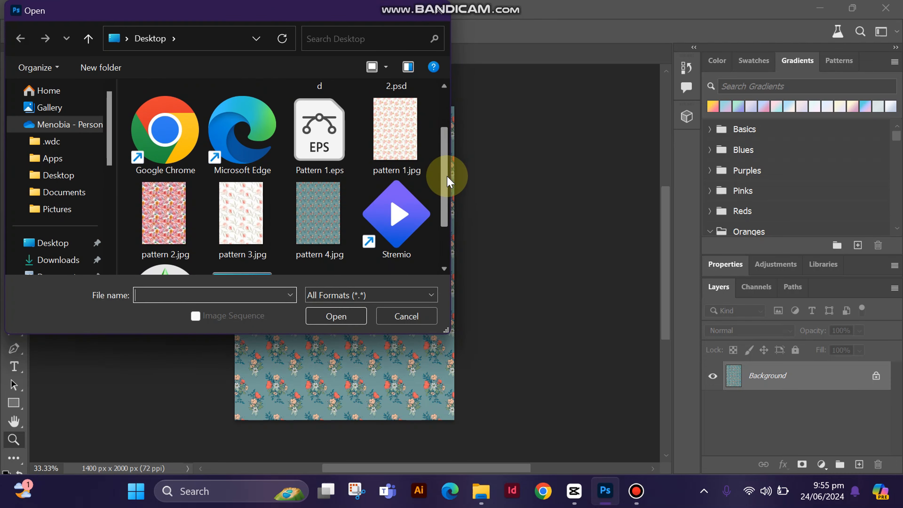
double_click(392, 160)
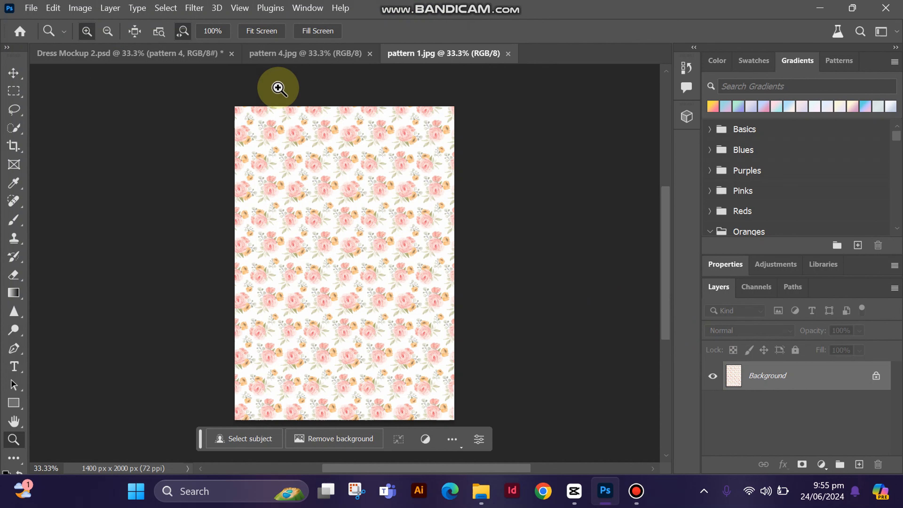
Copy the pattern 1 image over the background of pattern 4.jpg so it covers the canvas, and flatten the image
click(13, 72)
drag(177, 161, 345, 264)
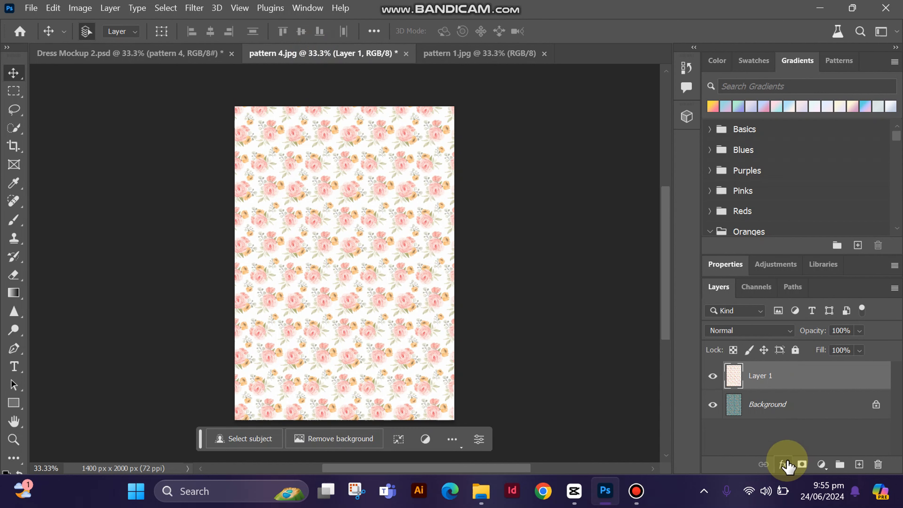
right_click(785, 408)
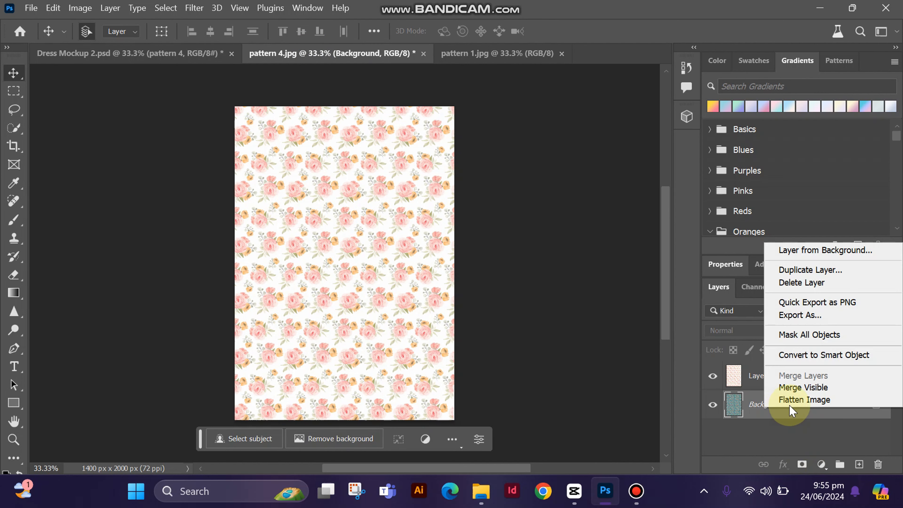
click(800, 401)
Save pattern 4.jpg as a progressive JPEG at quality 12 with 3 scans, and return to Dress Mockup 2.psd
key(ctrl+s)
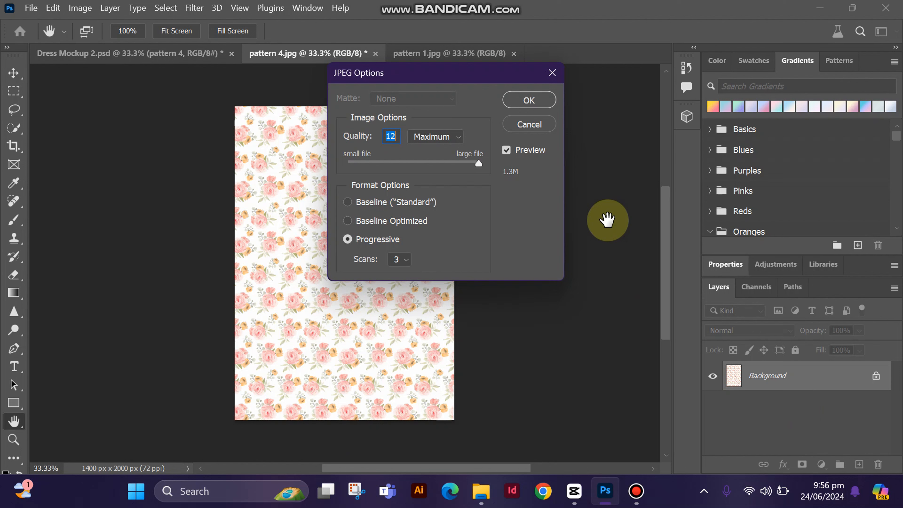
click(530, 101)
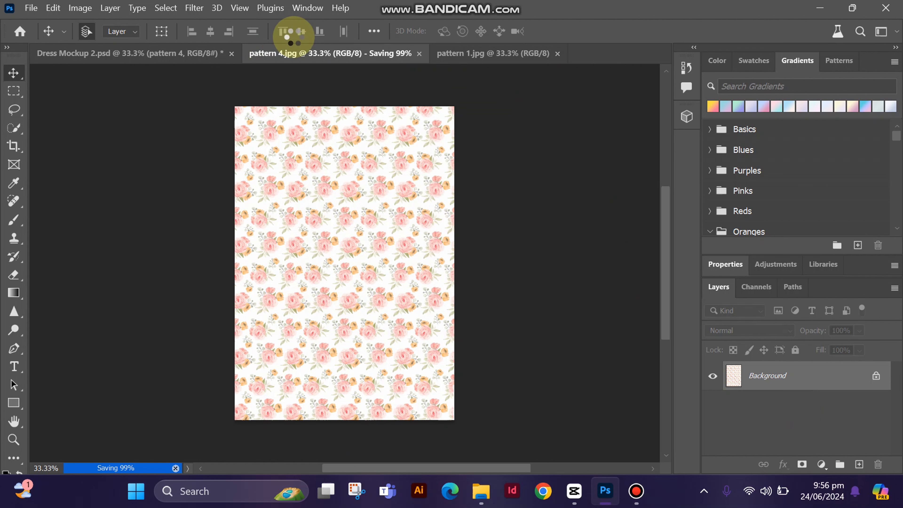
click(191, 67)
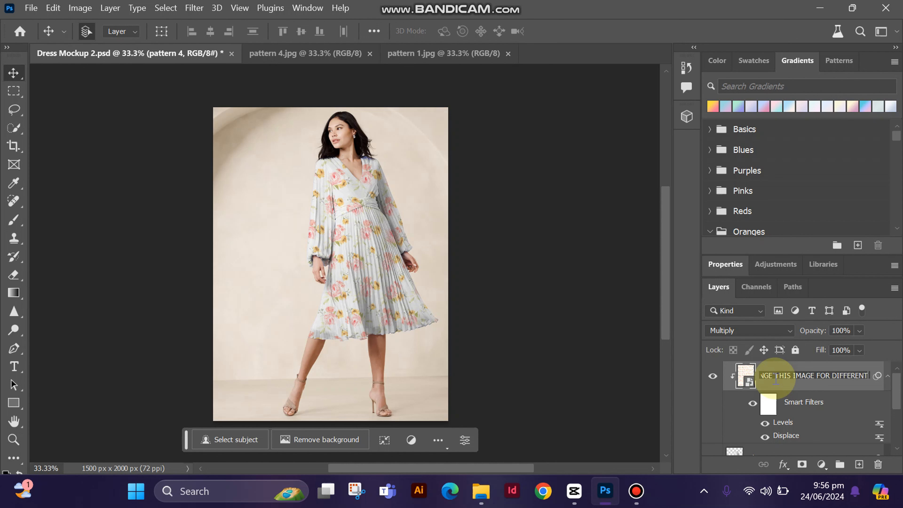
Rename the pattern 4 layer as CHANGE THIS IMAGE FOR DIFFERENT PRINTS and switch to the pattern 4.jpg document
key(Return)
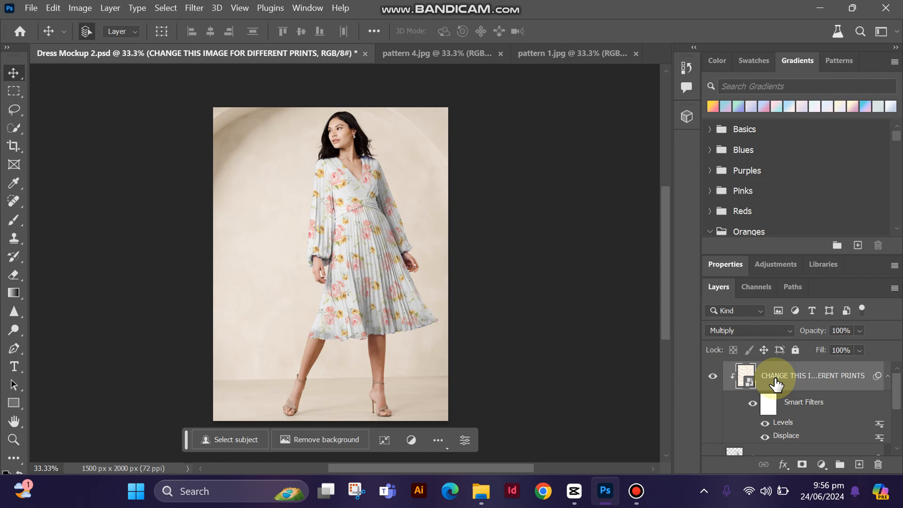
click(444, 59)
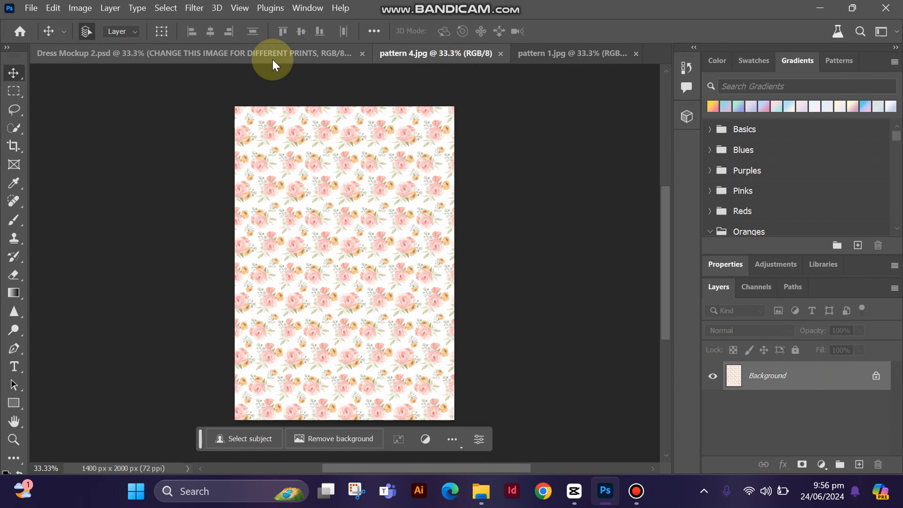